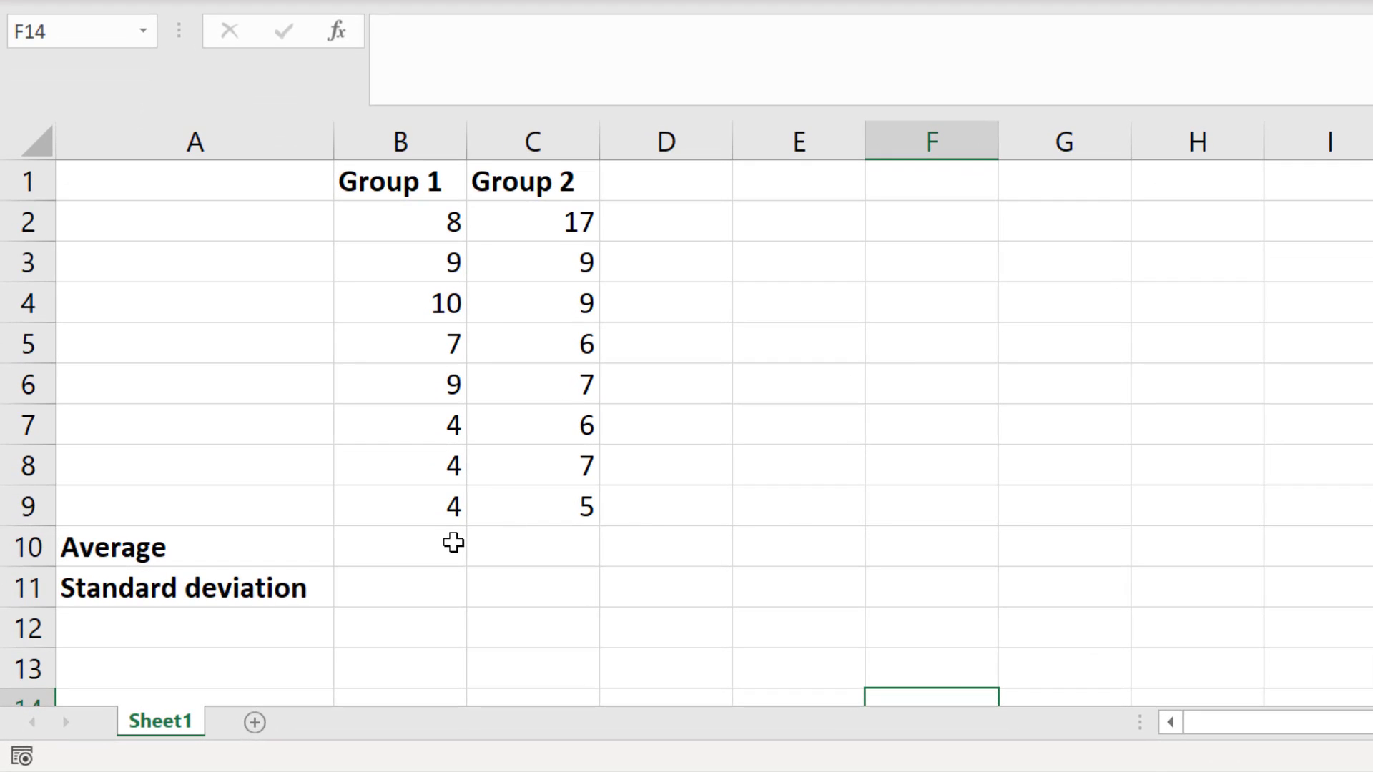
Step: Enter =AVERAGE(B2:B9) in B10 (6.875) and fill it right into C10 (8.25)
{"action": "left_click", "coordinate": [453, 543]}
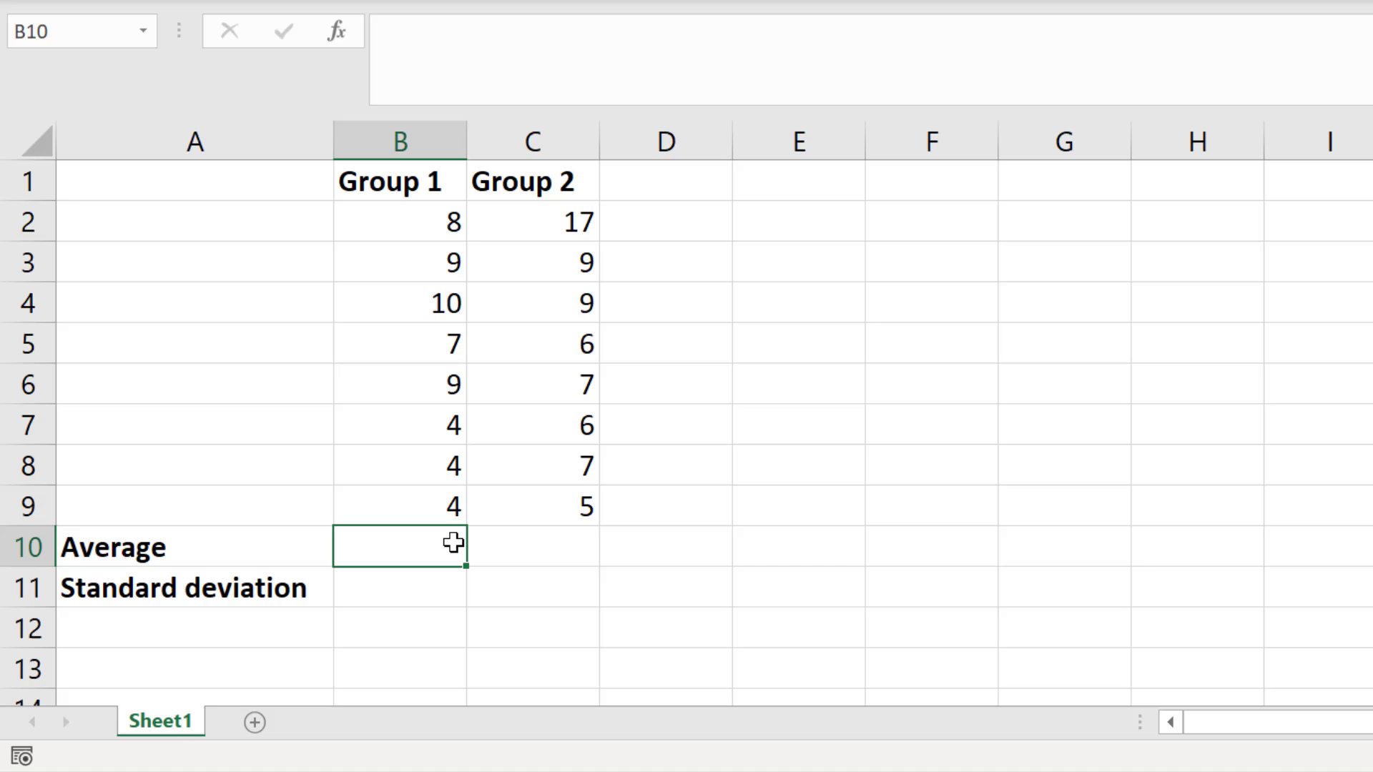
{"action": "type", "text": "=AVER"}
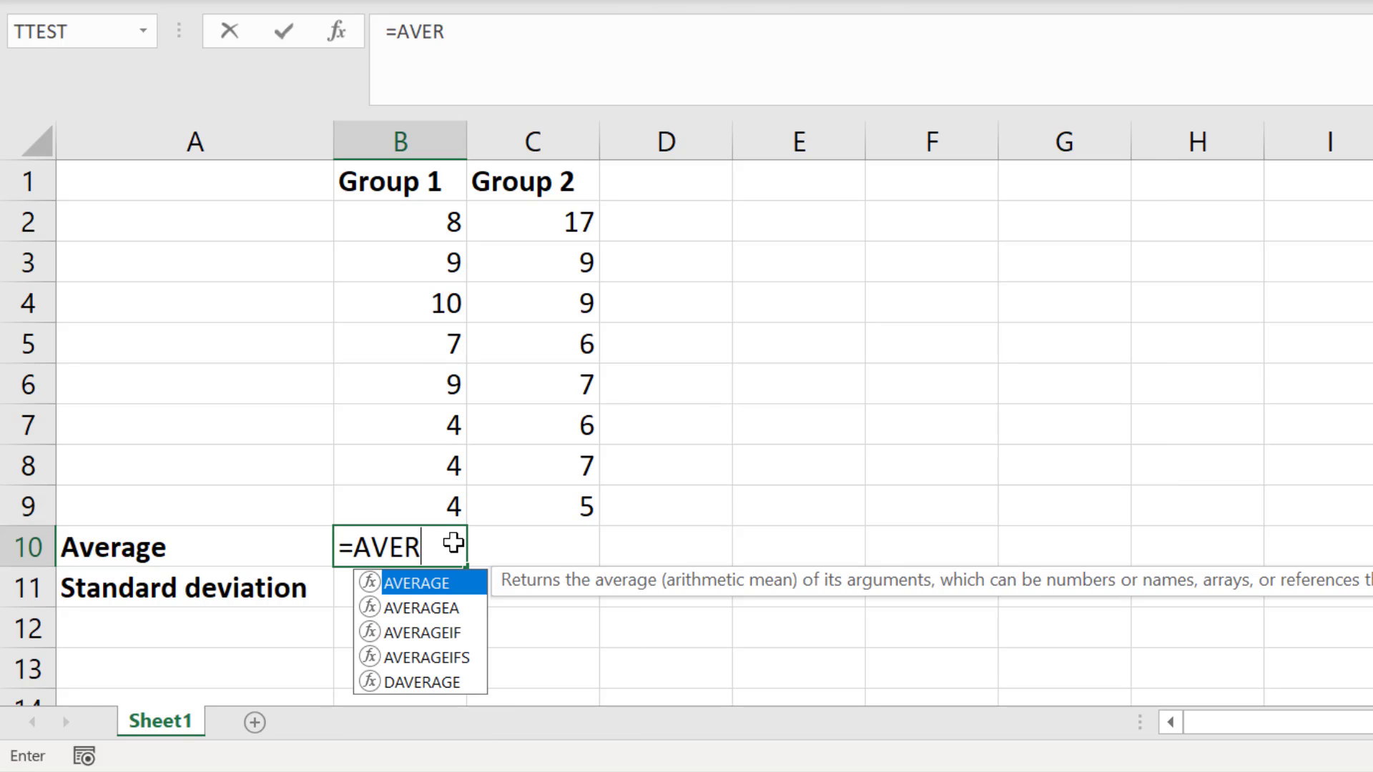
{"action": "type", "text": "AGE("}
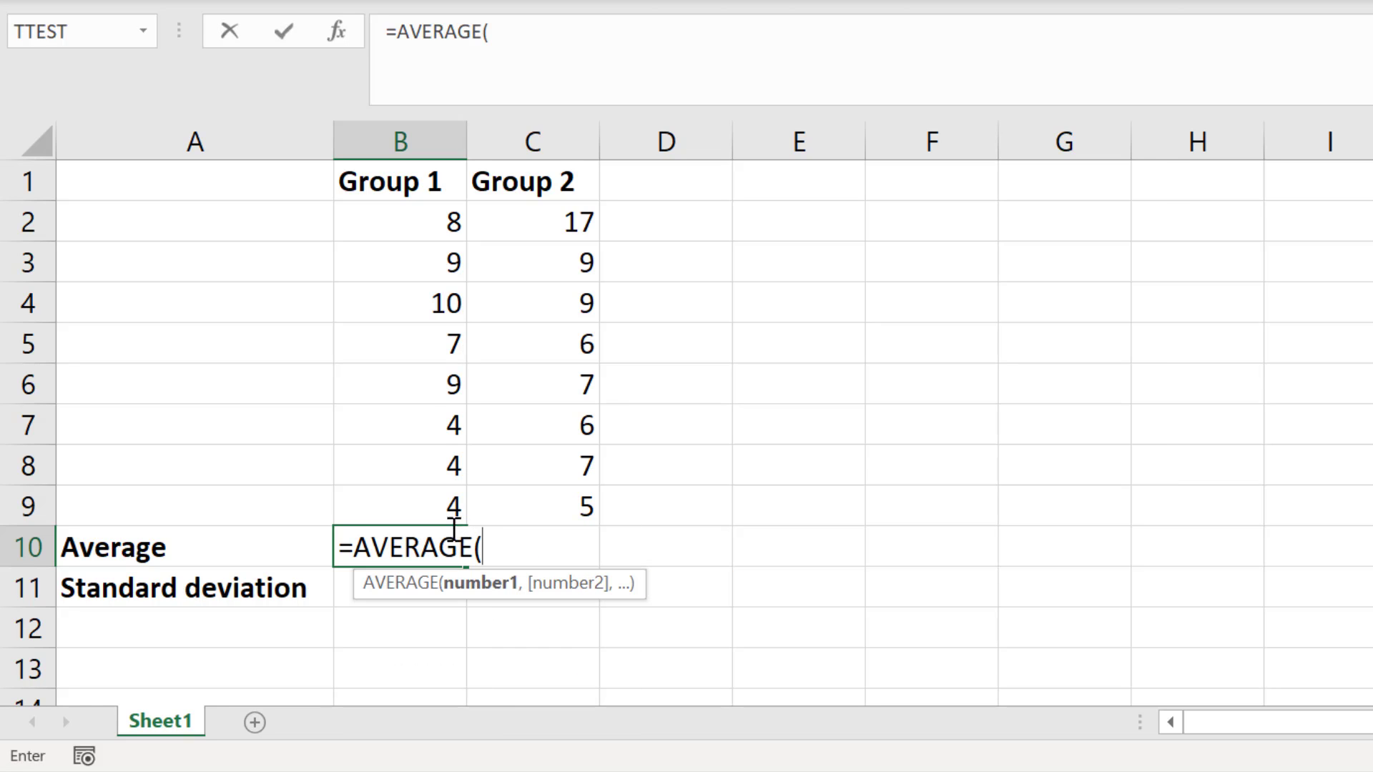
{"action": "left_click", "coordinate": [386, 224]}
{"action": "left_click_drag", "start_coordinate": [386, 246], "coordinate": [376, 492]}
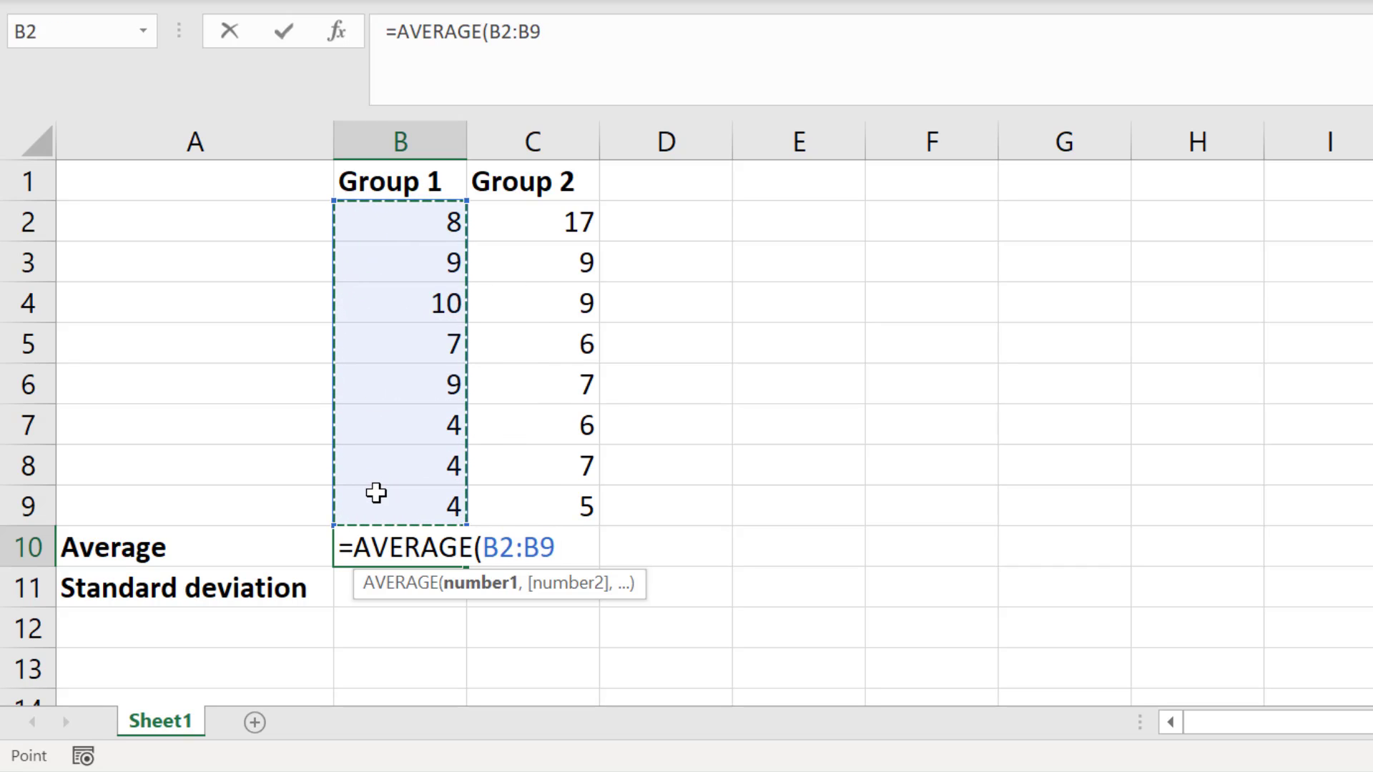
{"action": "type", "text": ")"}
{"action": "key", "text": "Return"}
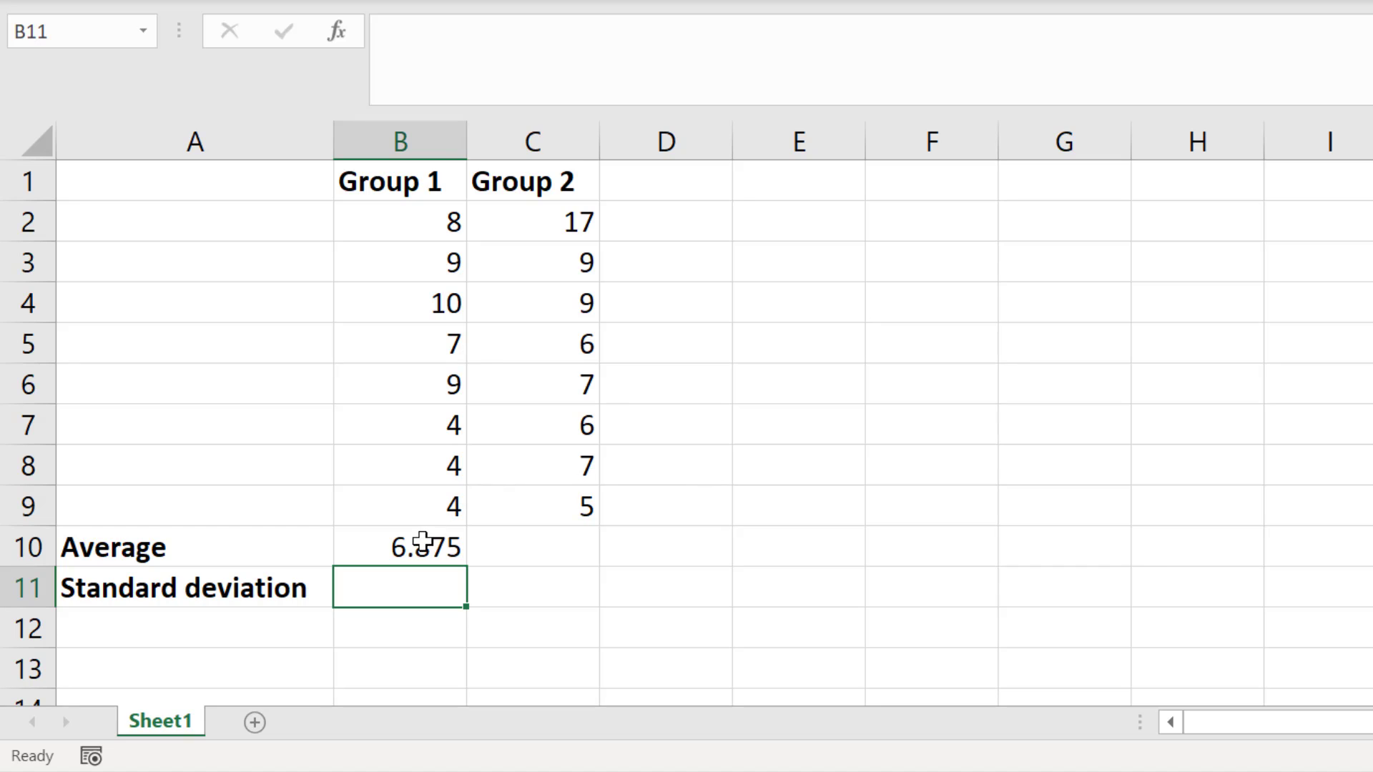
{"action": "left_click", "coordinate": [422, 544]}
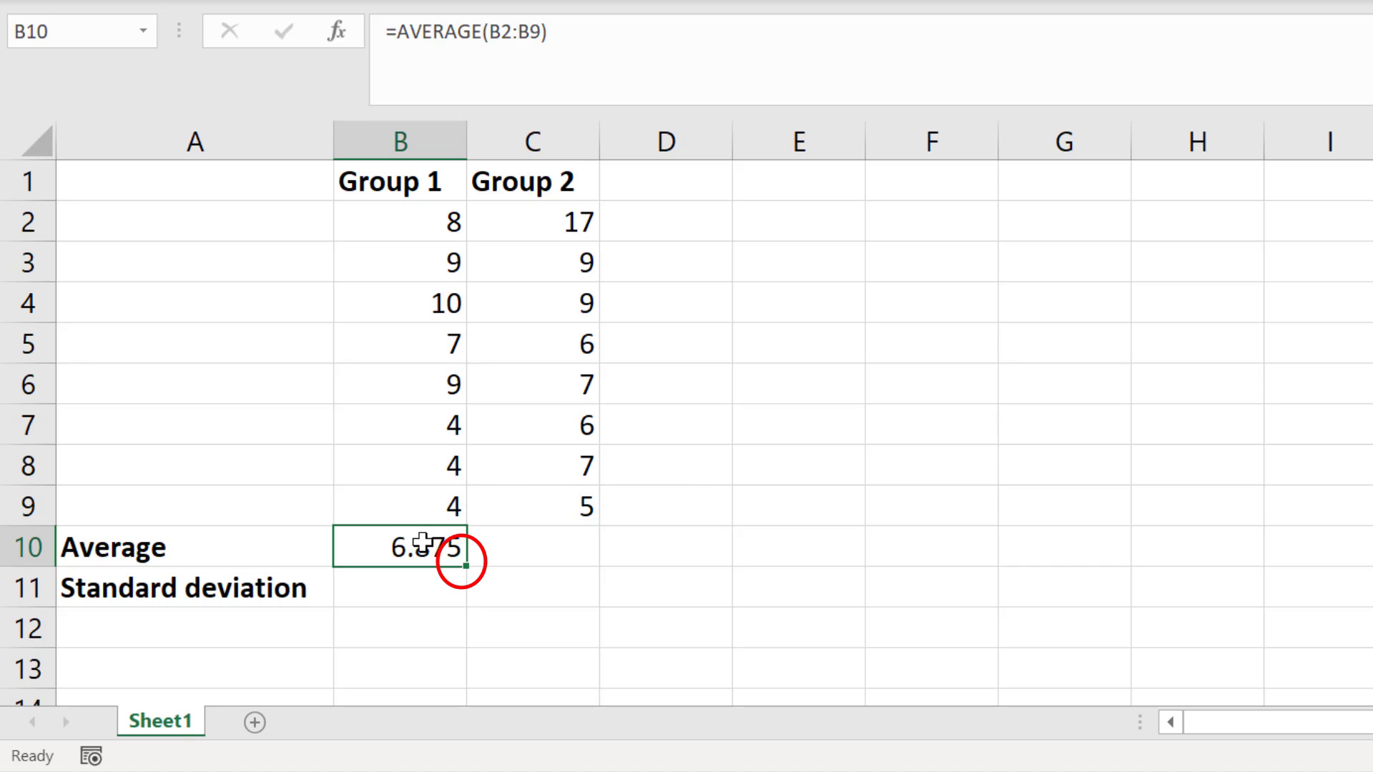
{"action": "left_click_drag", "start_coordinate": [466, 564], "coordinate": [568, 565]}
{"action": "left_click", "coordinate": [755, 549]}
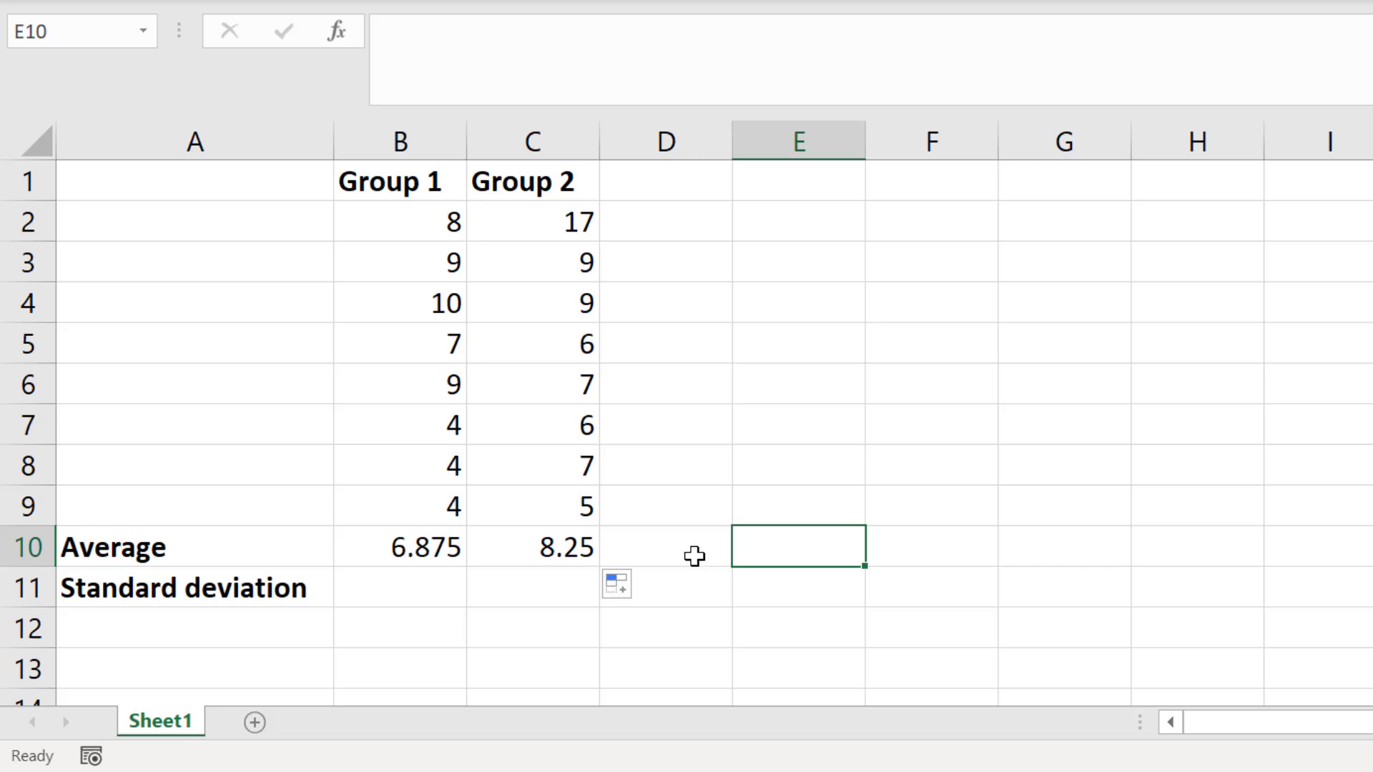
Step: Enter =STDEV(B2:B9) in B11 (2.53194) and fill it right into C11 (3.80789)
{"action": "left_click", "coordinate": [436, 586]}
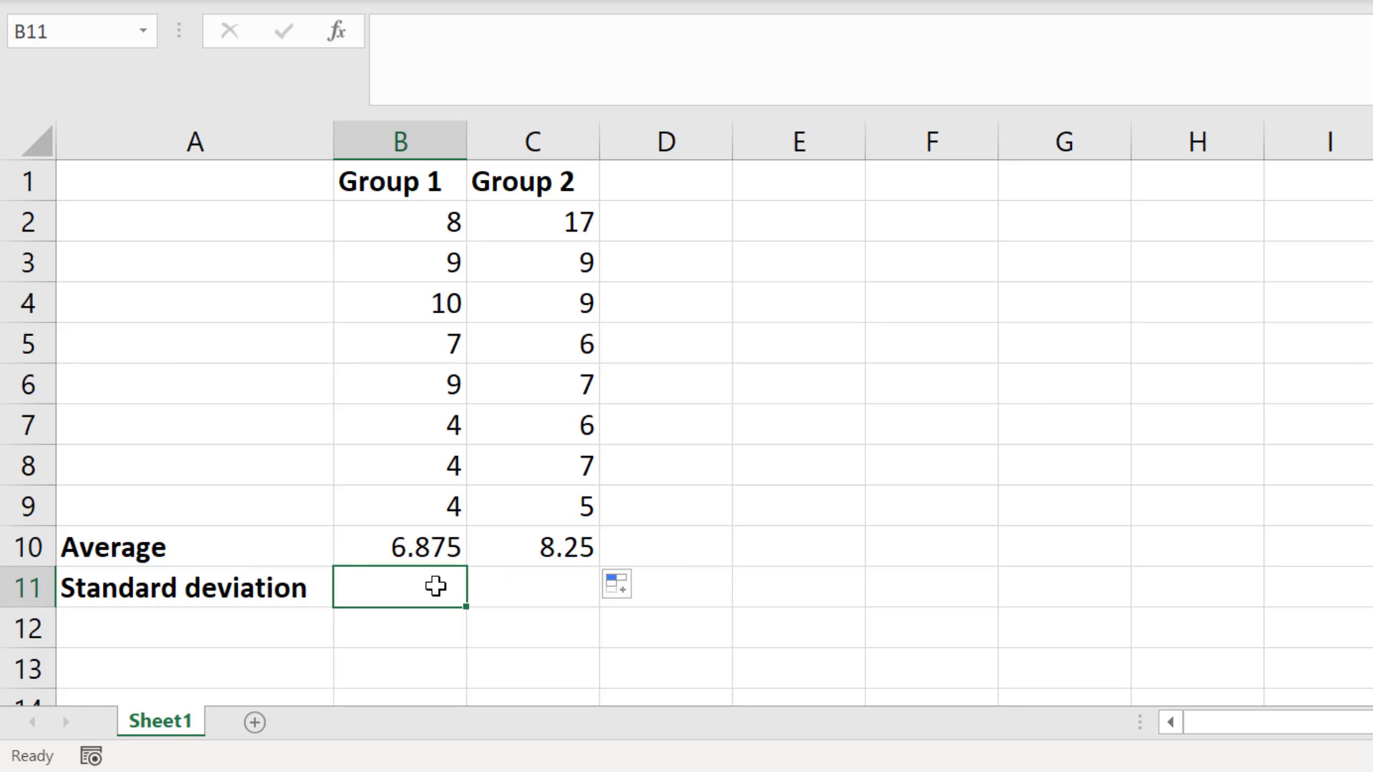
{"action": "type", "text": "=STDEV"}
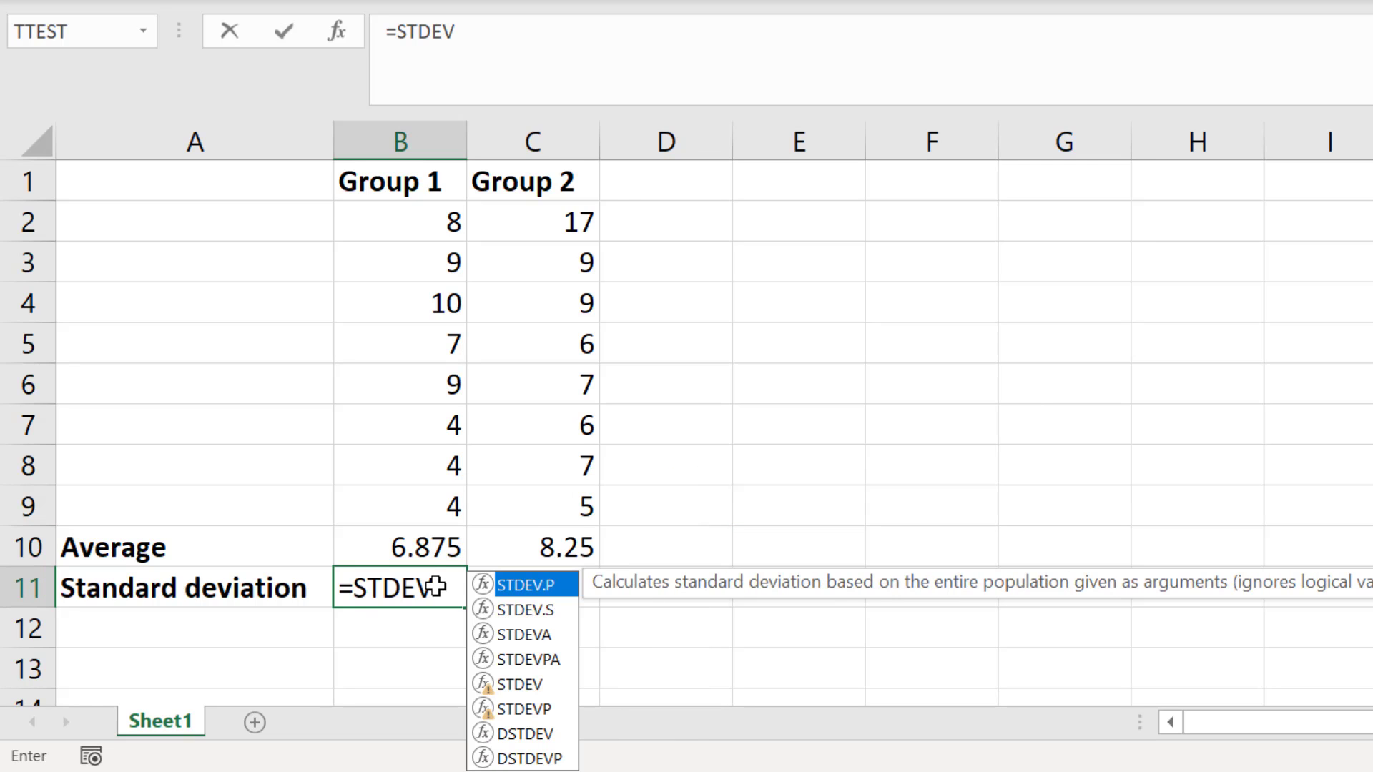
{"action": "type", "text": "("}
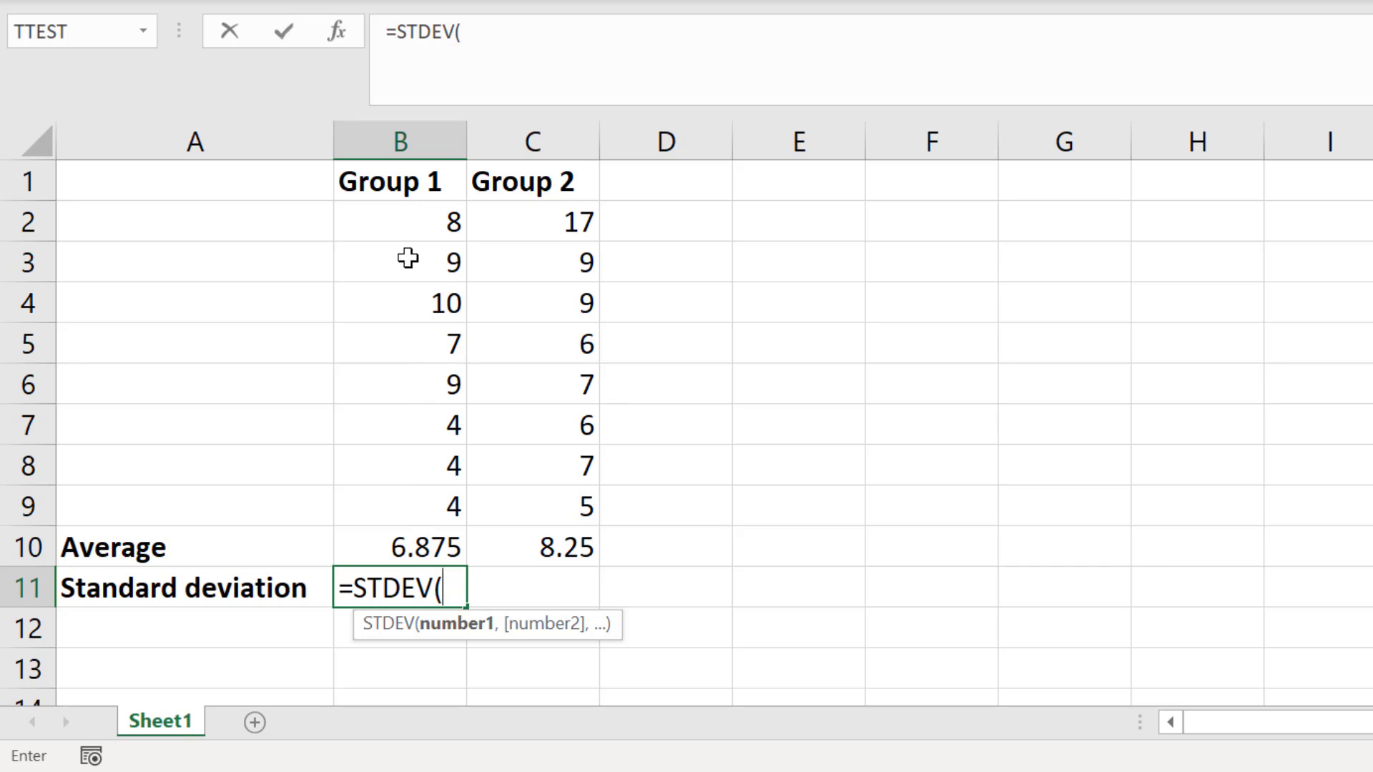
{"action": "left_click_drag", "start_coordinate": [416, 230], "coordinate": [409, 496]}
{"action": "type", "text": ")"}
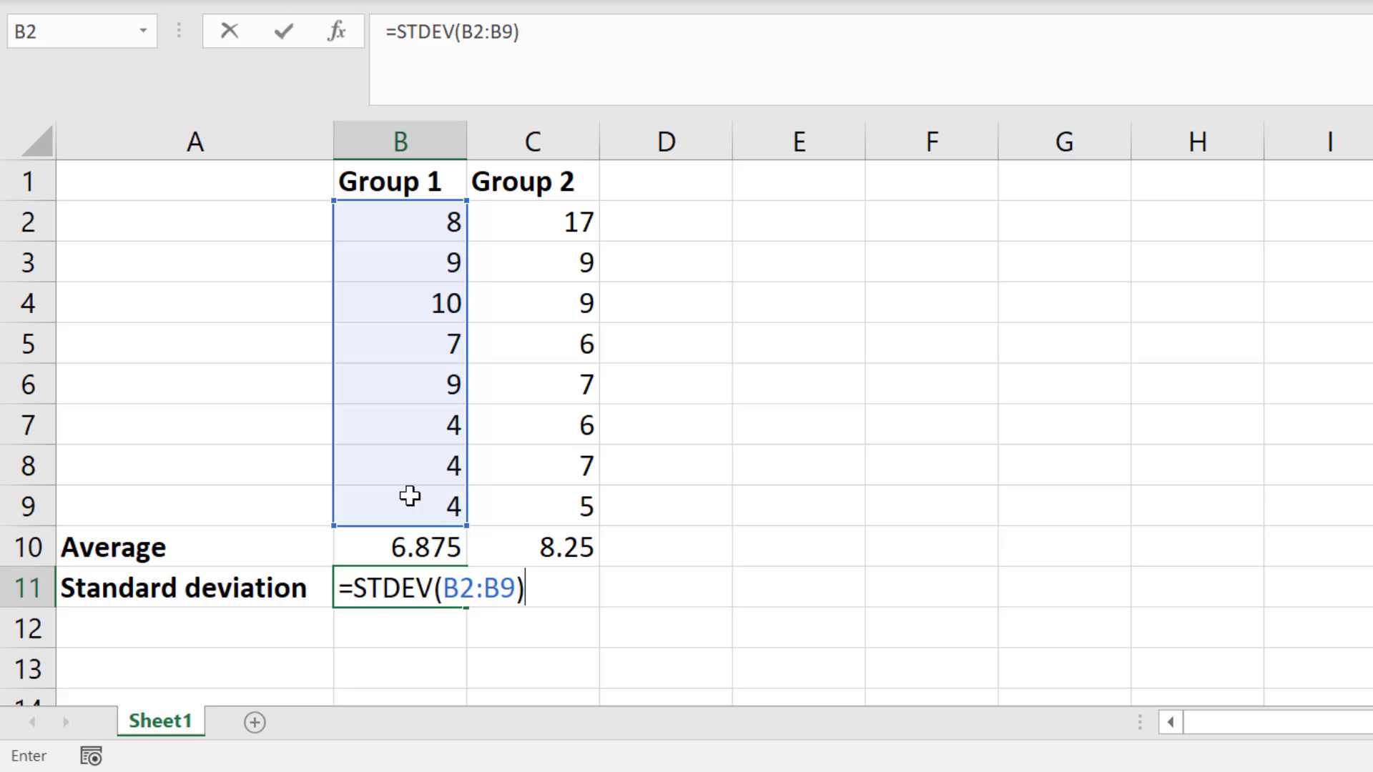
{"action": "key", "text": "Return"}
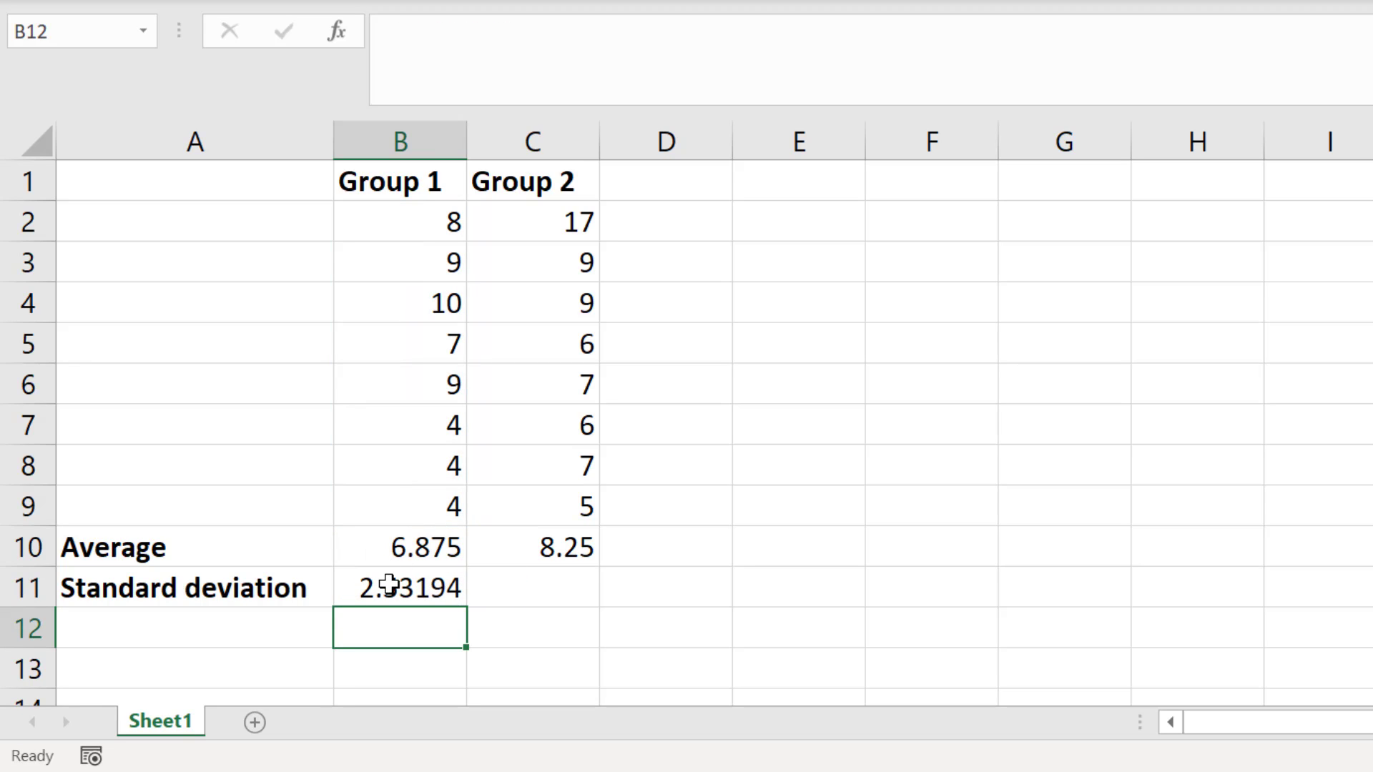
{"action": "left_click", "coordinate": [395, 577]}
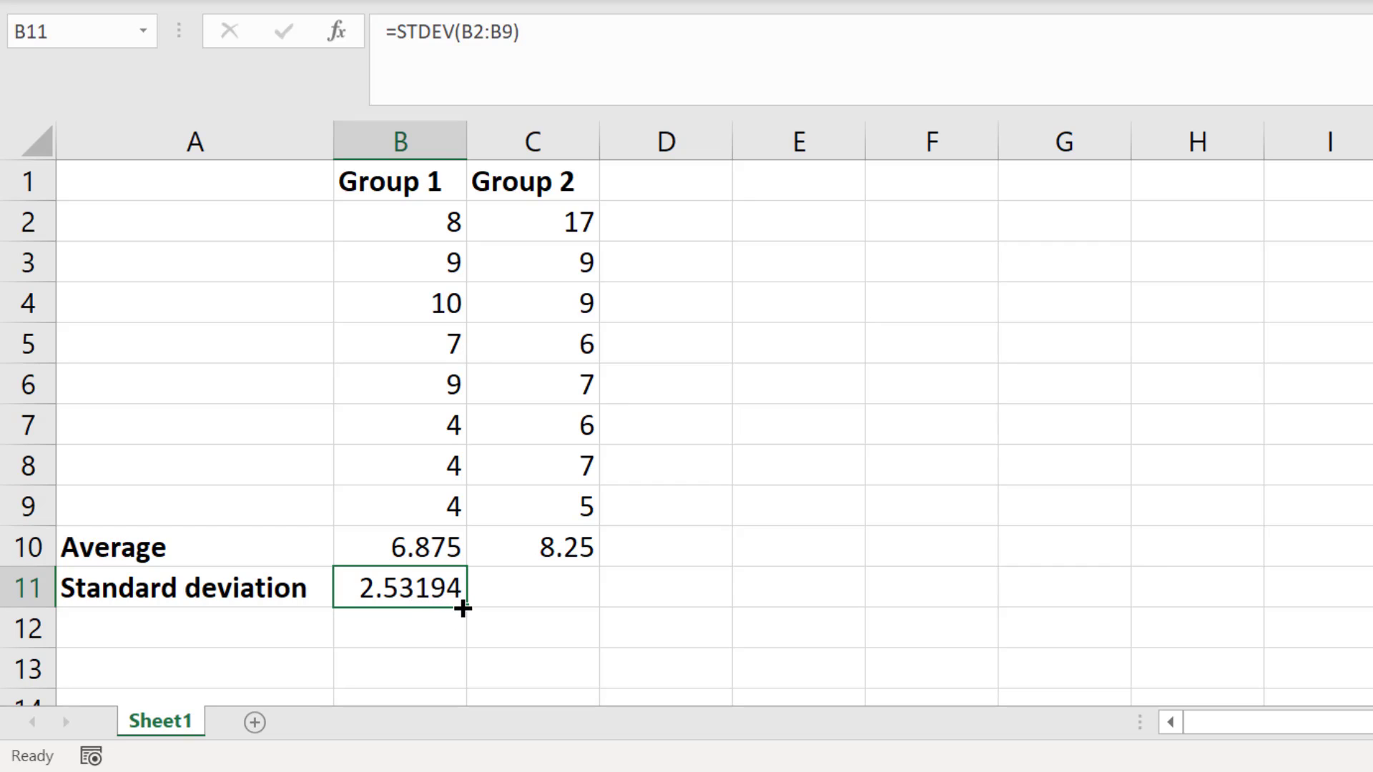
{"action": "left_click_drag", "start_coordinate": [465, 606], "coordinate": [546, 604]}
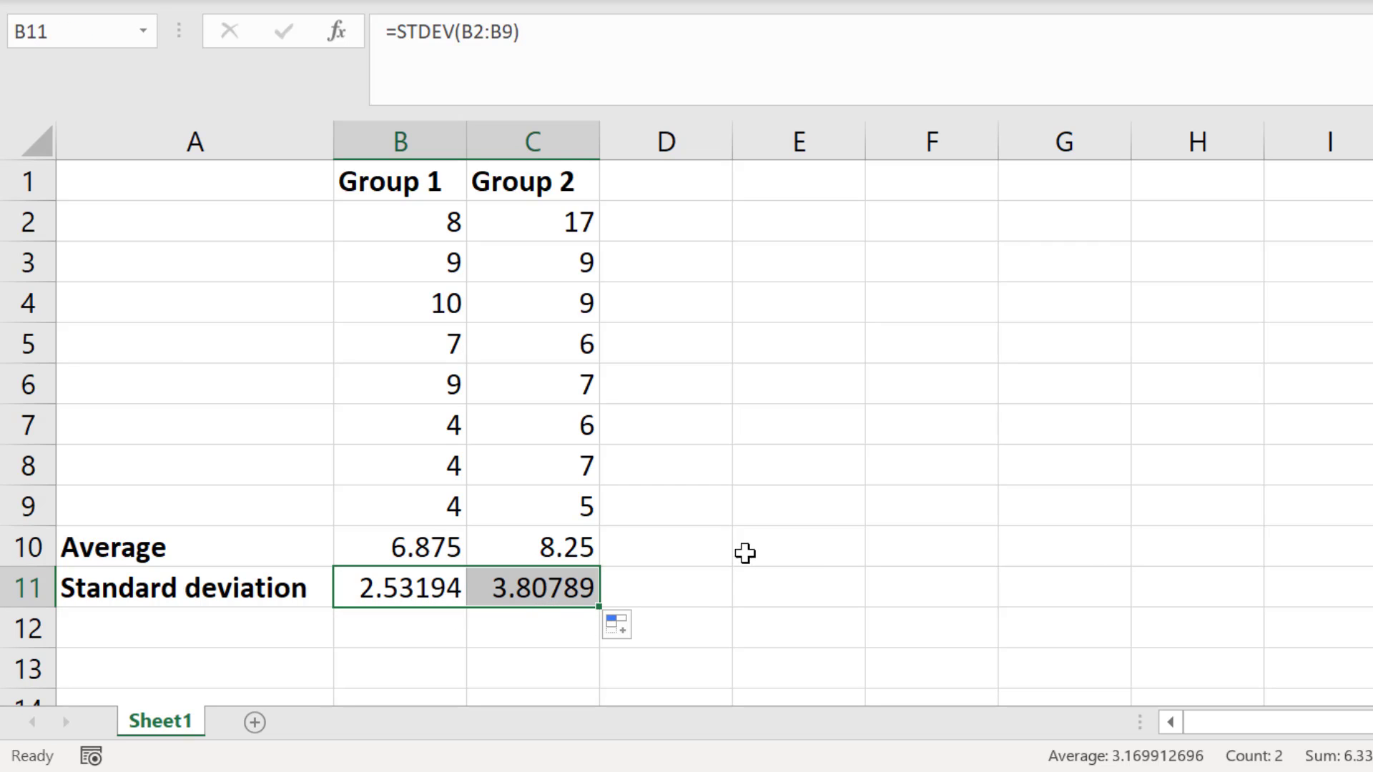
{"action": "left_click", "coordinate": [788, 527]}
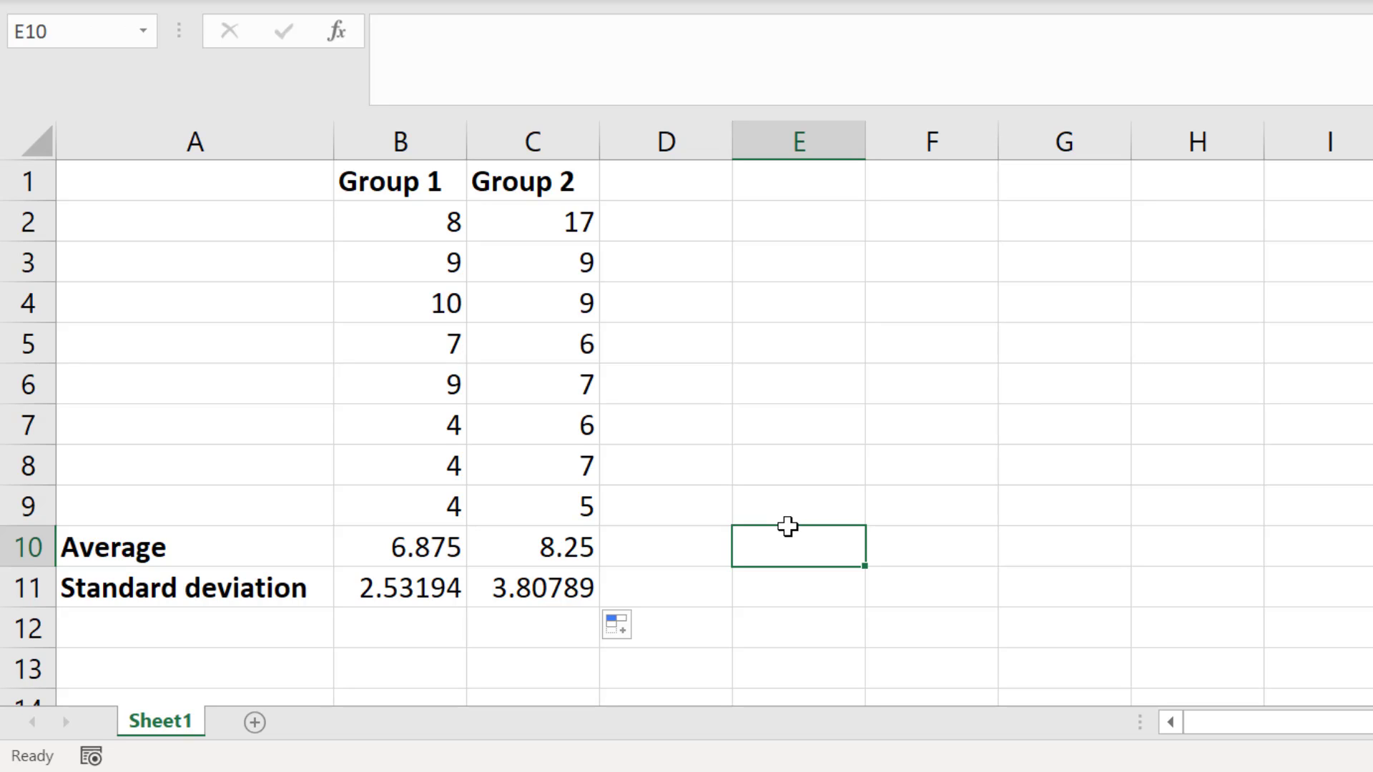
Step: Insert a clustered column chart of the two averages in B10:C10
{"action": "left_click_drag", "start_coordinate": [451, 545], "coordinate": [526, 546]}
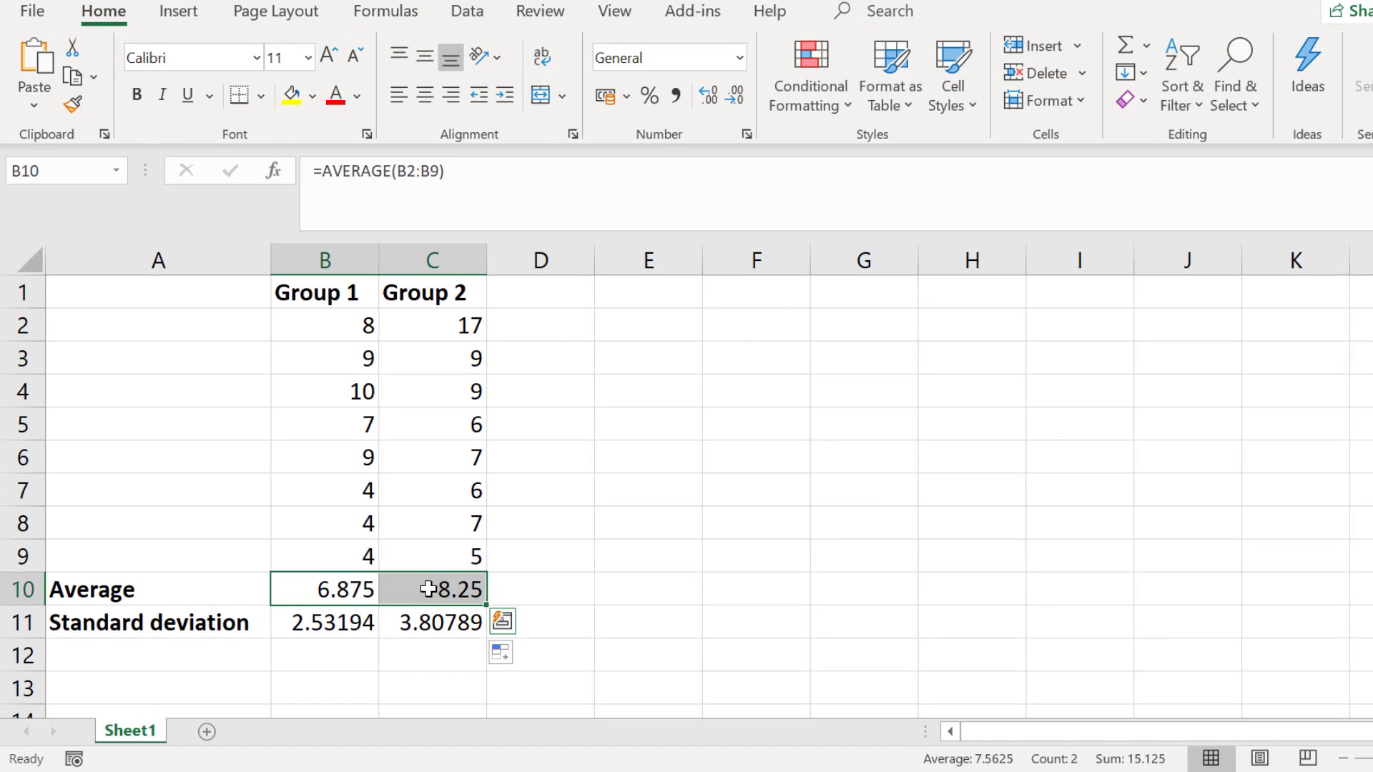
{"action": "left_click", "coordinate": [187, 10]}
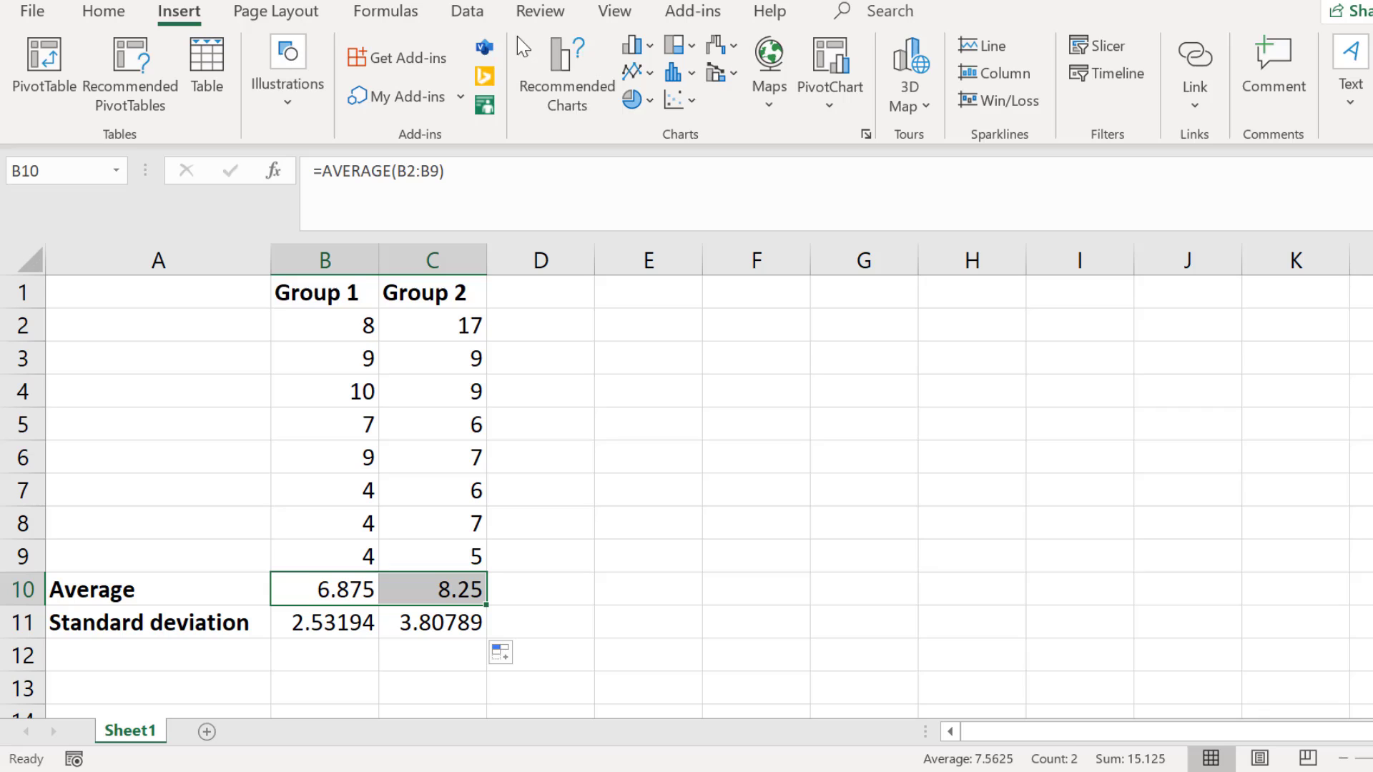
{"action": "left_click", "coordinate": [645, 48]}
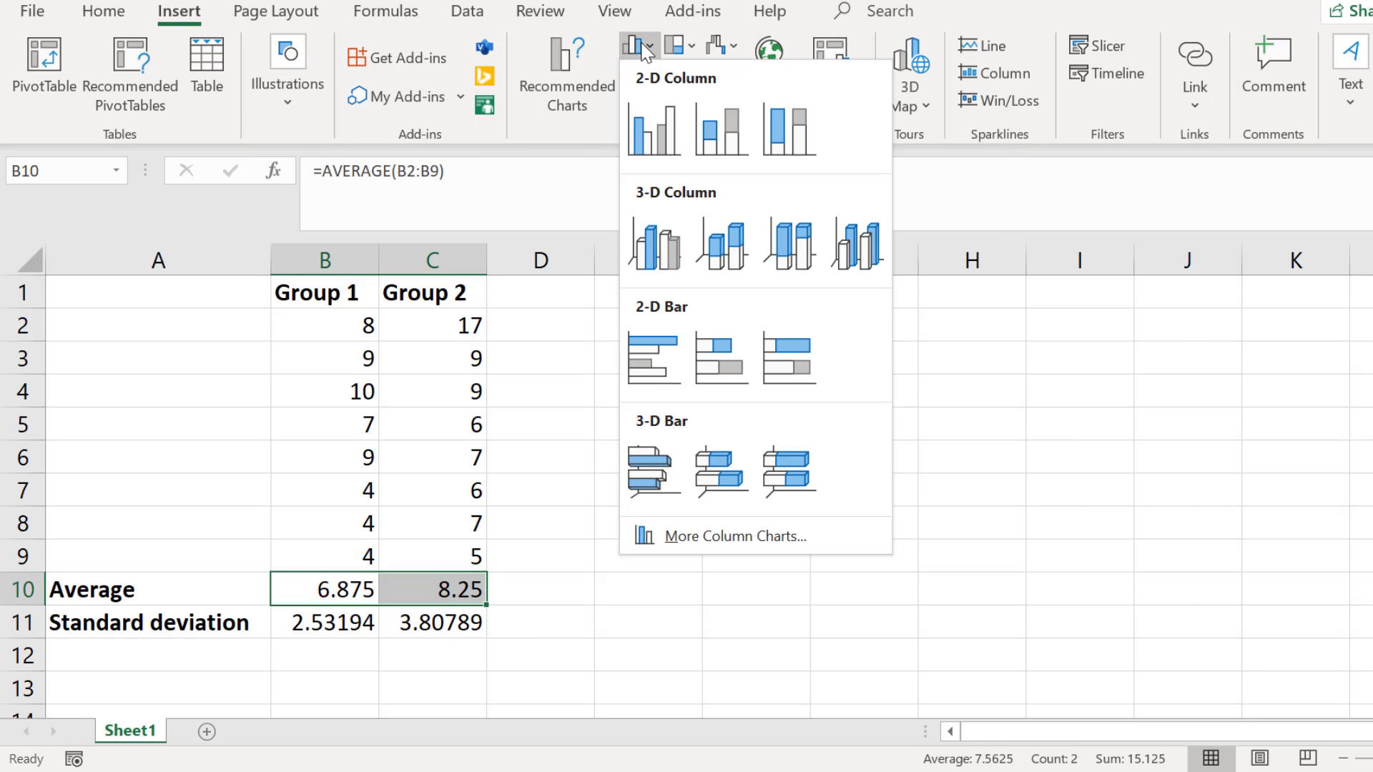
{"action": "left_click", "coordinate": [651, 130]}
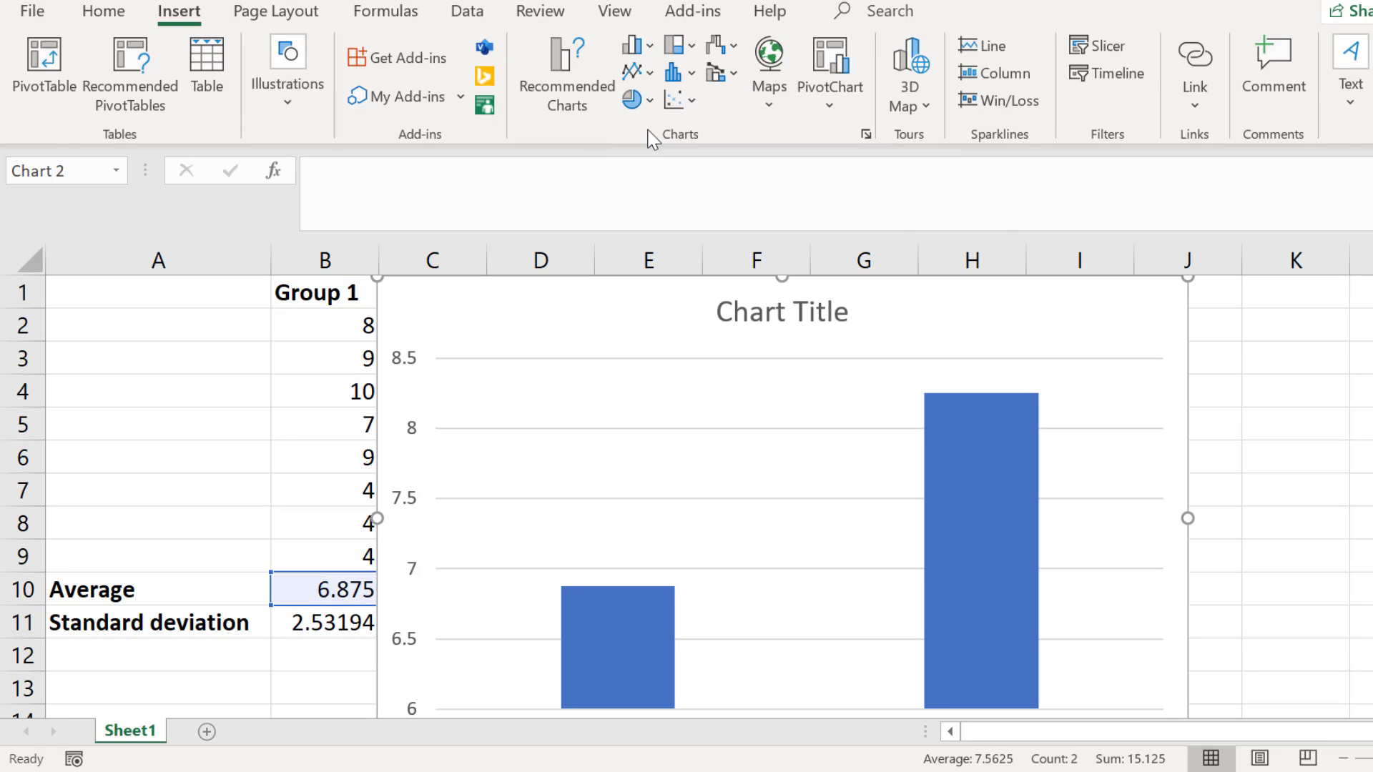
Step: Move the chart beside the data table and stretch it taller
{"action": "left_click_drag", "start_coordinate": [1188, 277], "coordinate": [1171, 338]}
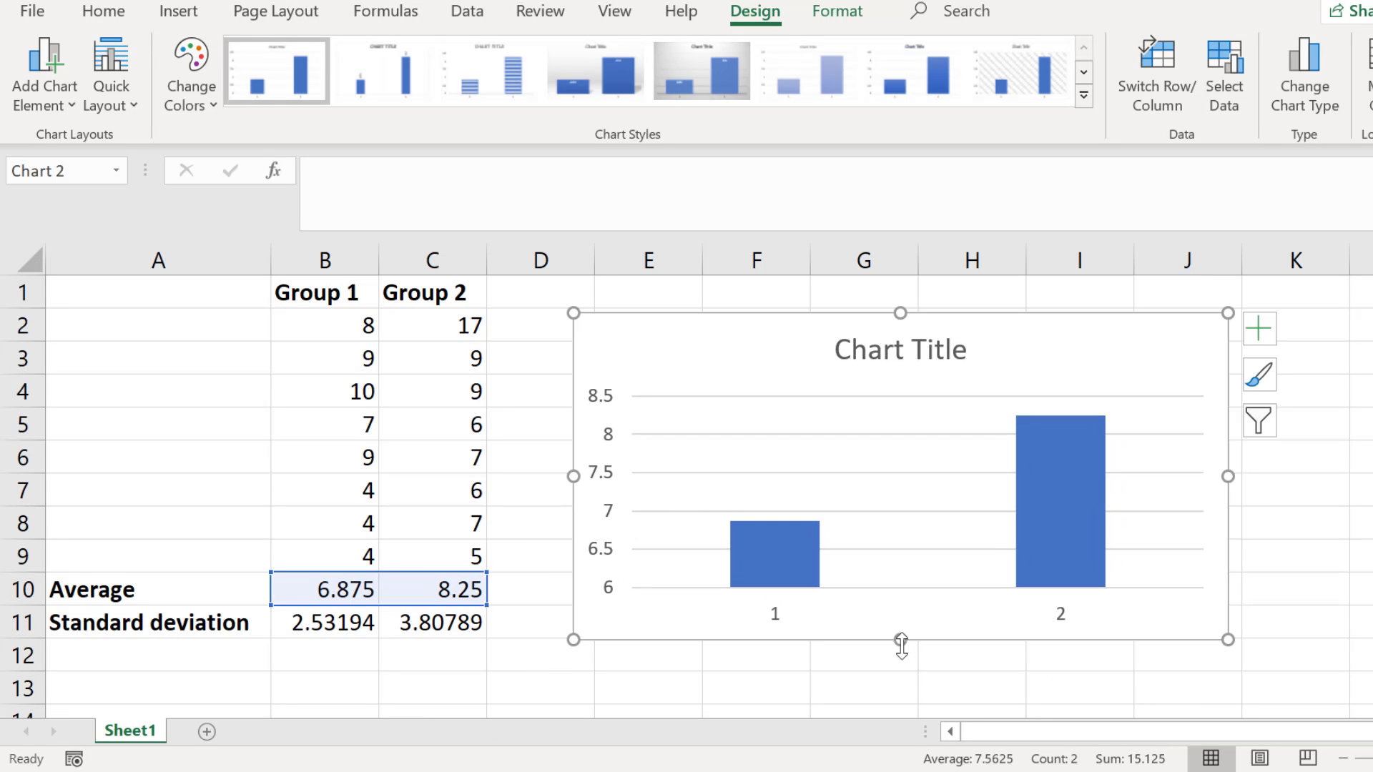
{"action": "left_click_drag", "start_coordinate": [898, 644], "coordinate": [898, 700]}
{"action": "left_click_drag", "start_coordinate": [1175, 639], "coordinate": [1103, 619]}
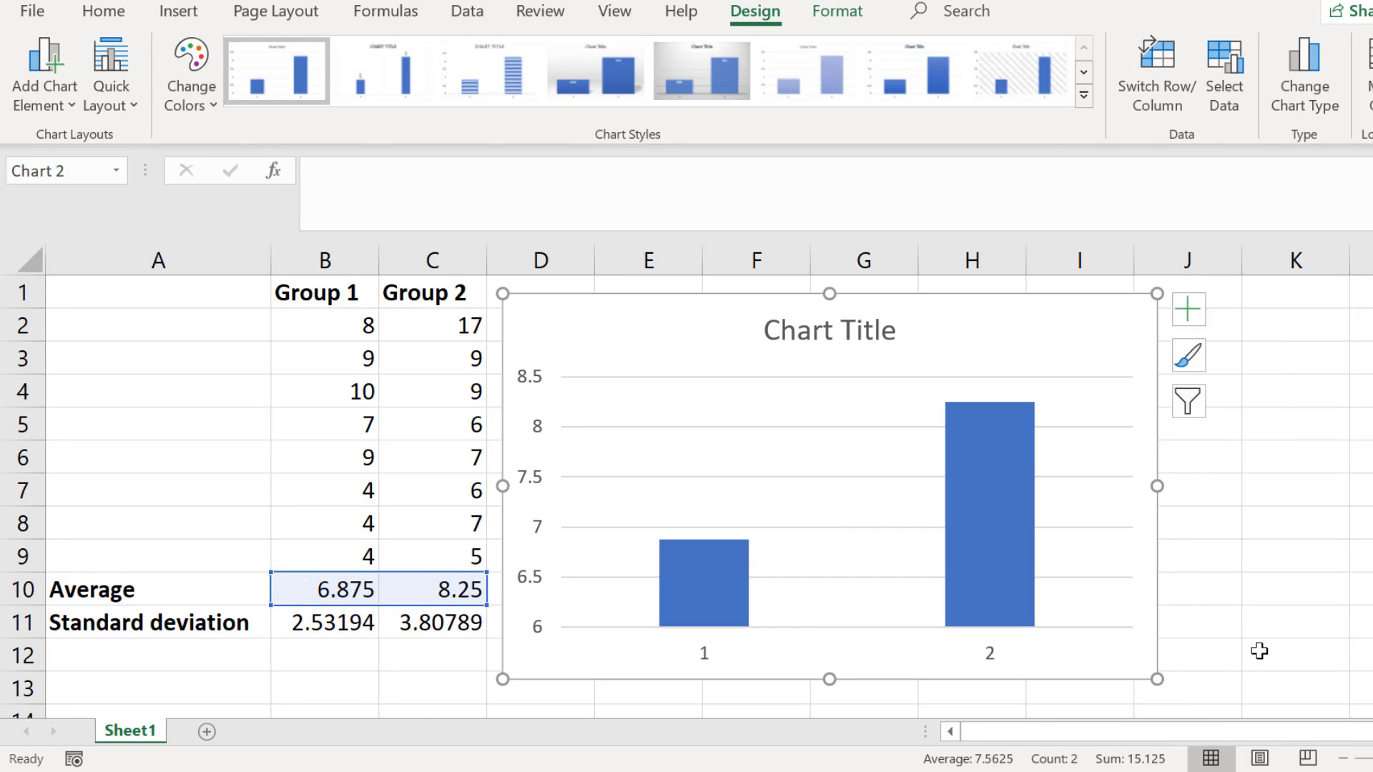
{"action": "left_click", "coordinate": [1259, 651]}
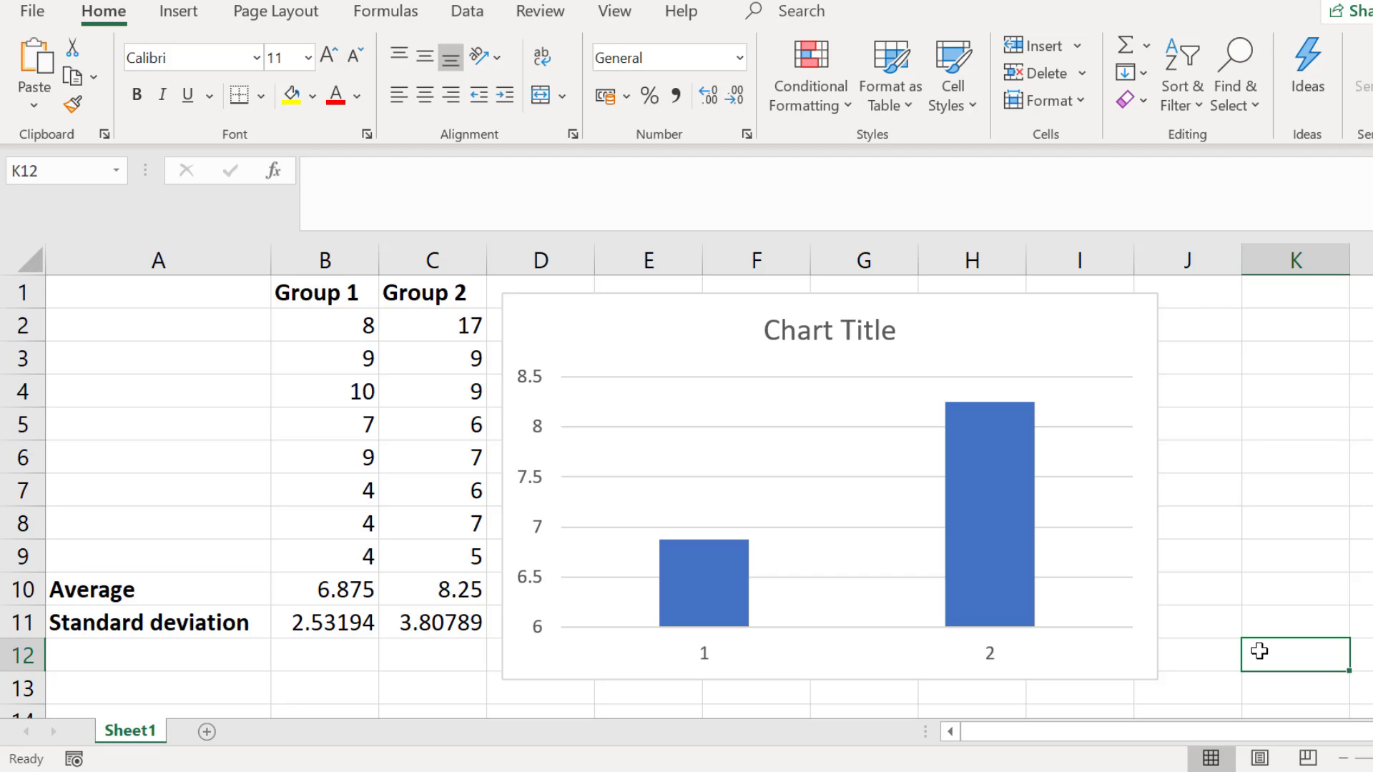
Step: Turn on Error Bars for both average columns from the chart elements checklist
{"action": "left_click", "coordinate": [1090, 572]}
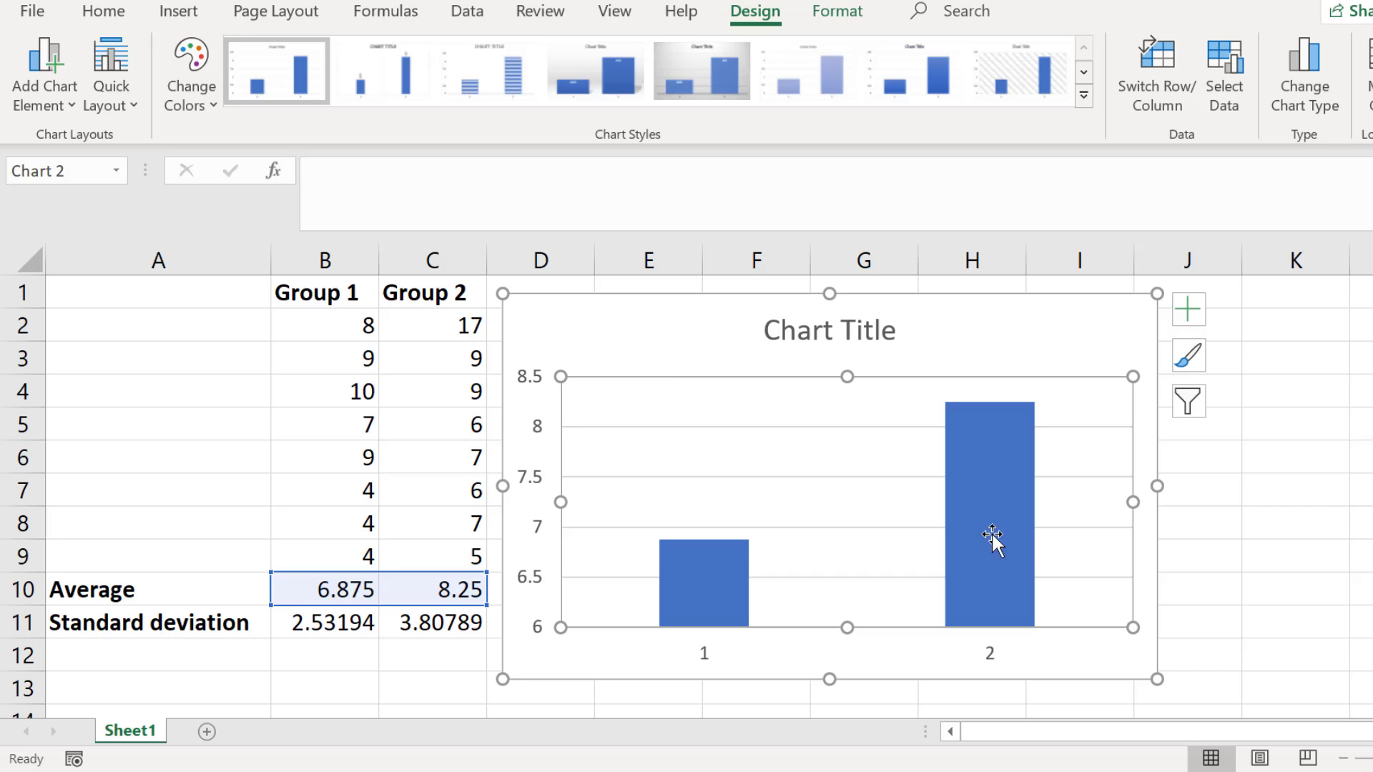
{"action": "left_click", "coordinate": [73, 107]}
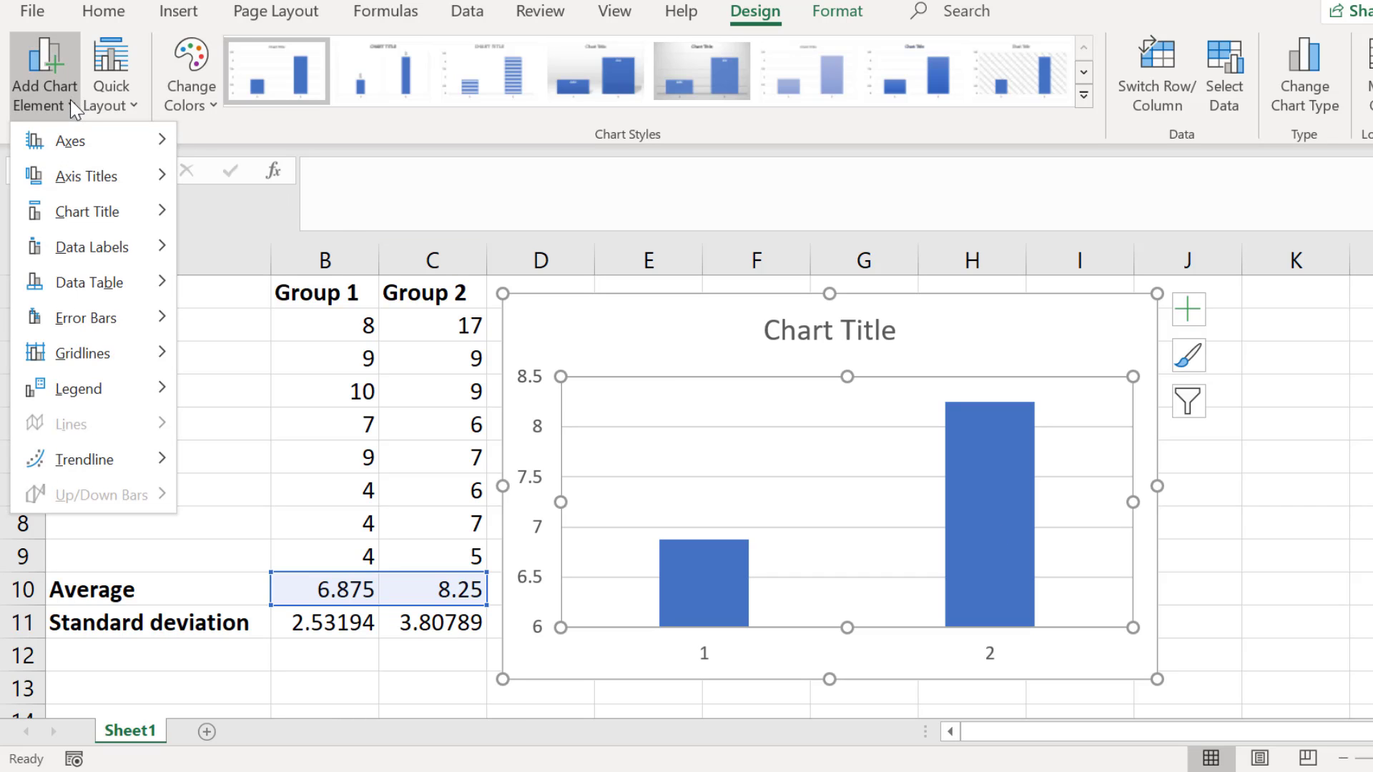
{"action": "mouse_move", "coordinate": [114, 310]}
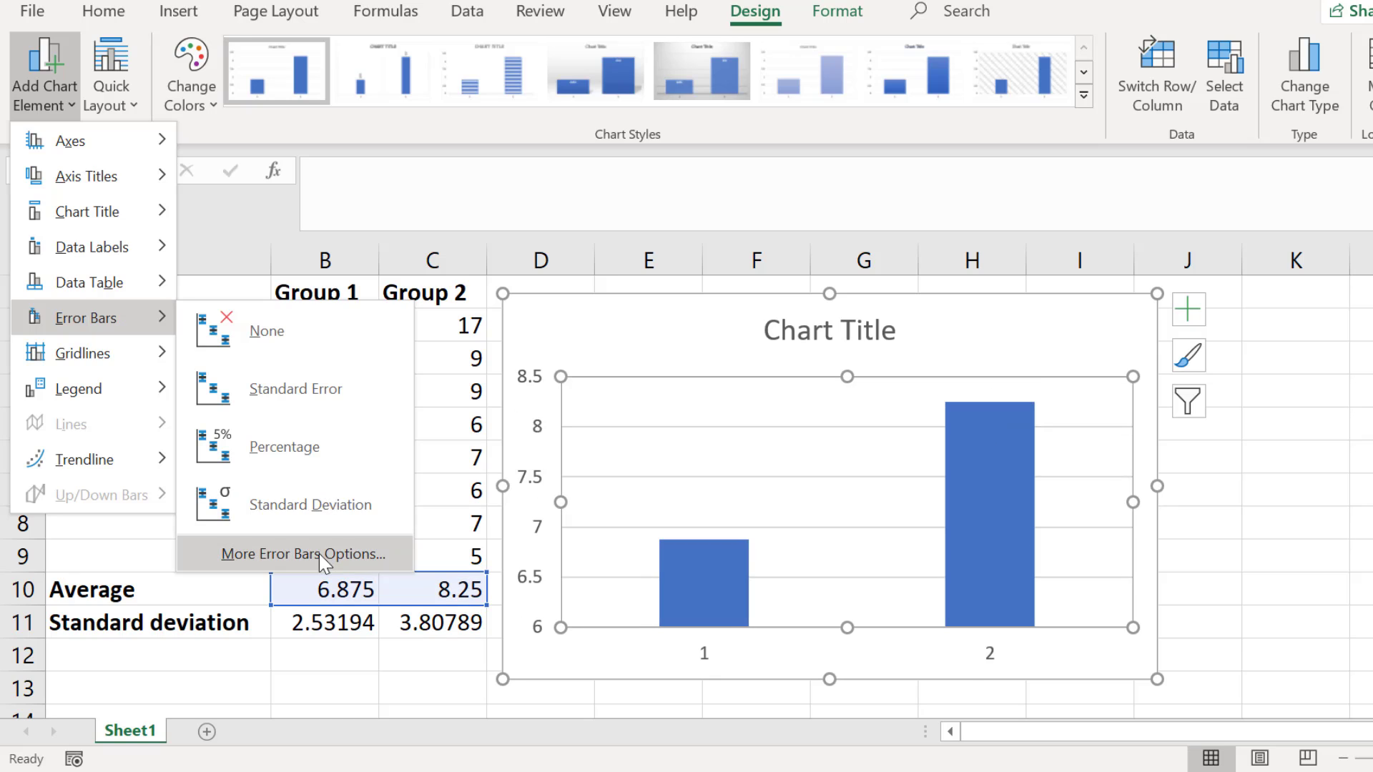
{"action": "left_click", "coordinate": [566, 671]}
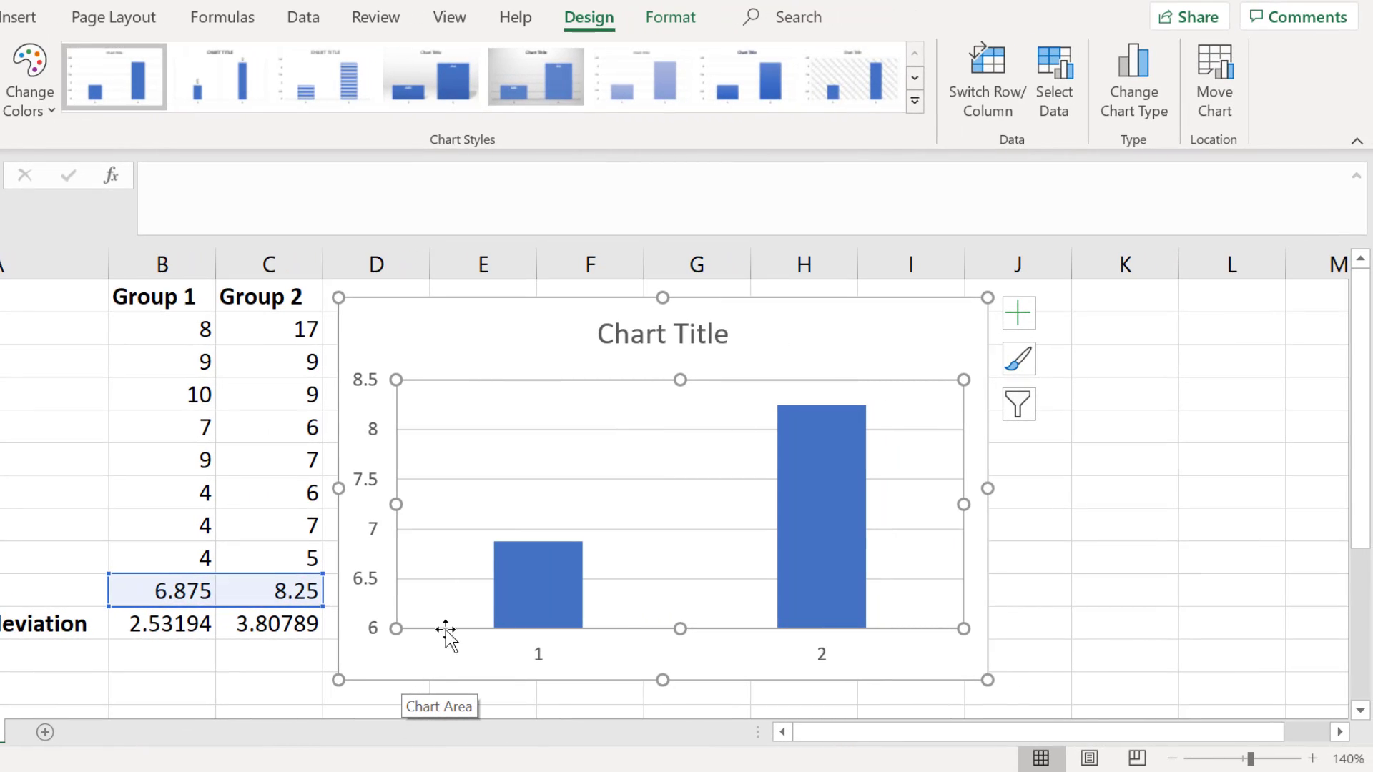
{"action": "left_click", "coordinate": [1014, 323]}
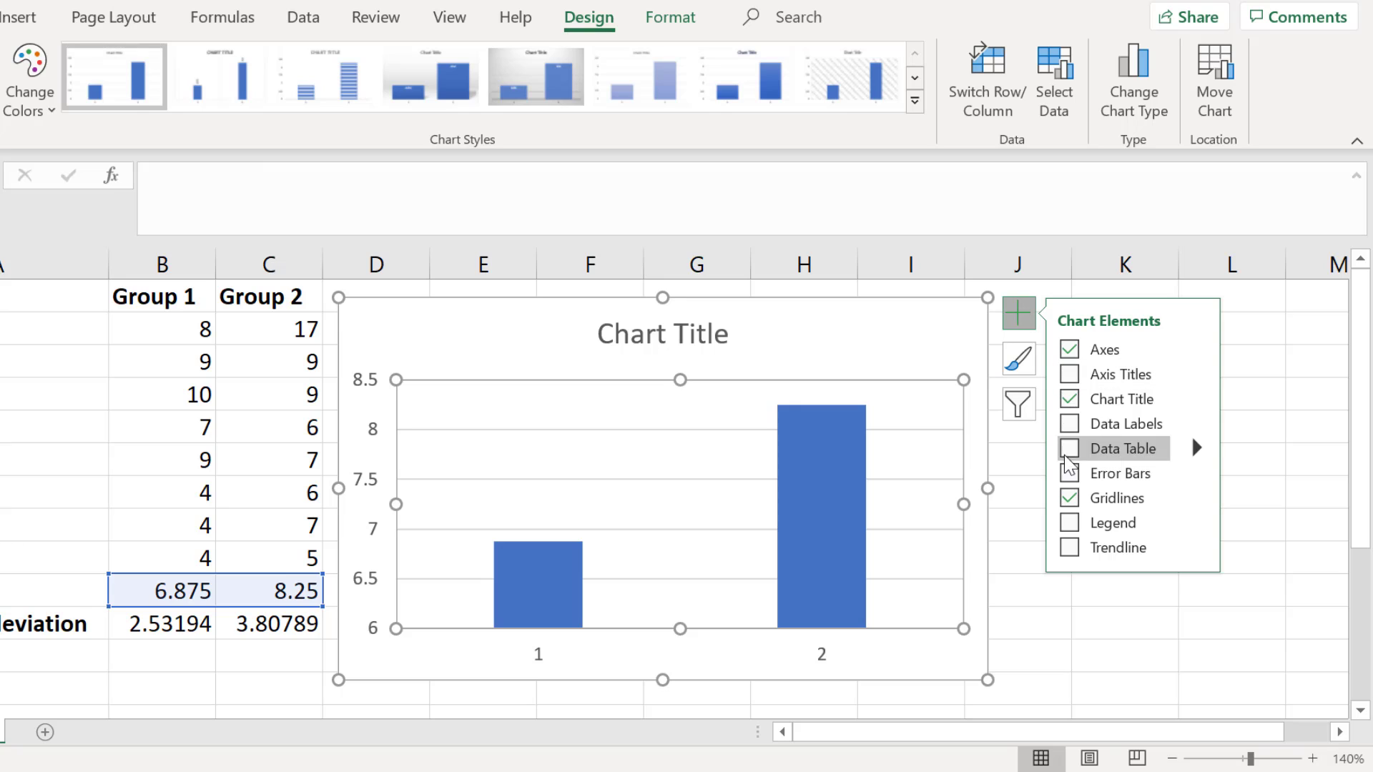
{"action": "left_click", "coordinate": [1068, 474]}
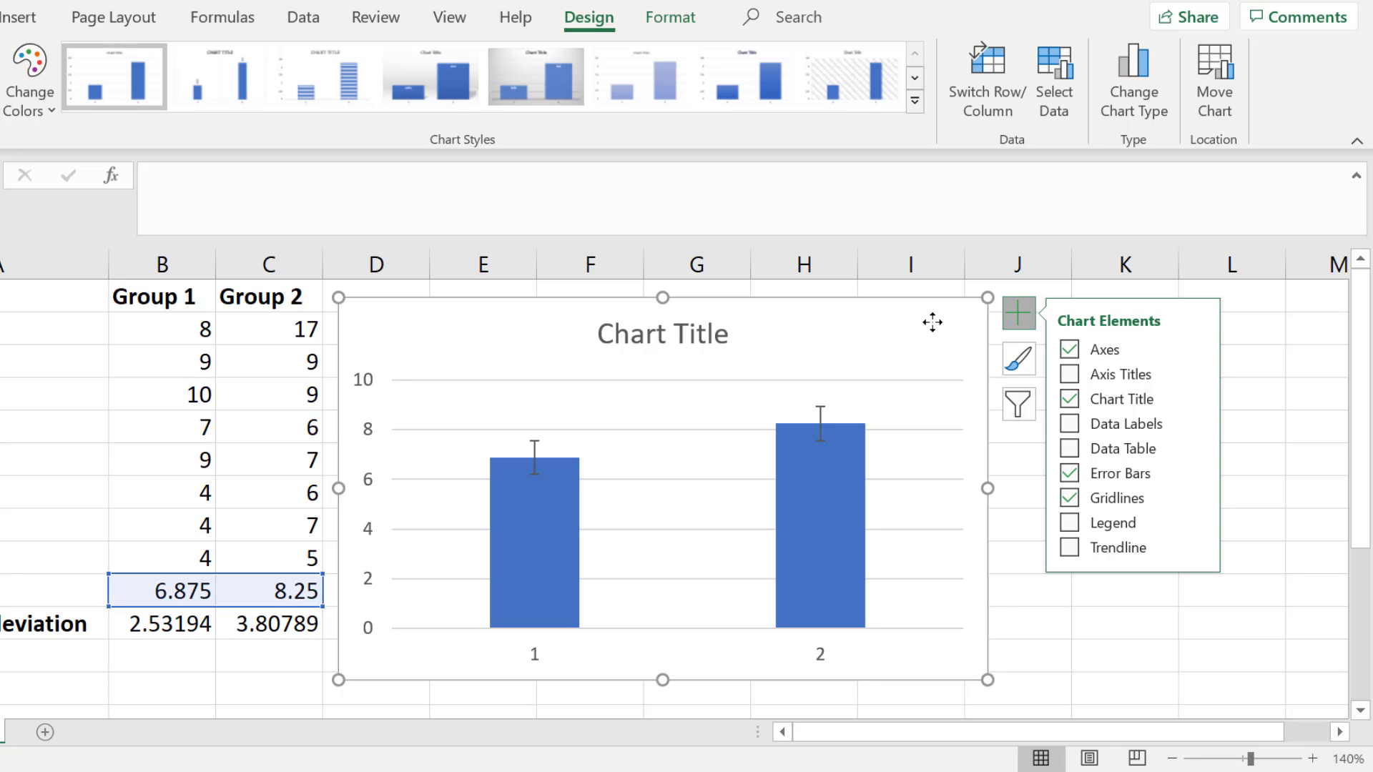
Step: Open the Format Error Bars pane and scroll down to the Error Amount options
{"action": "double_click", "coordinate": [822, 409]}
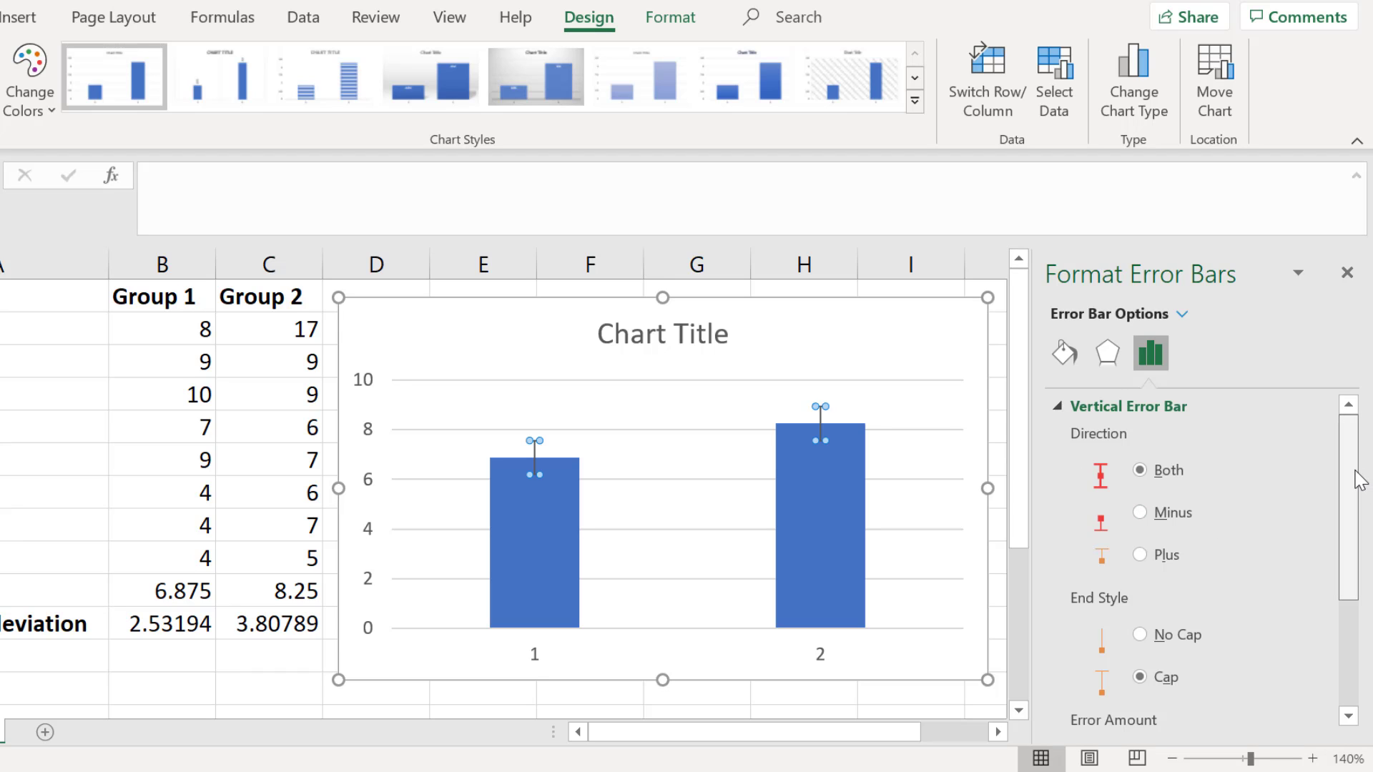
{"action": "left_click_drag", "start_coordinate": [1360, 479], "coordinate": [1359, 599]}
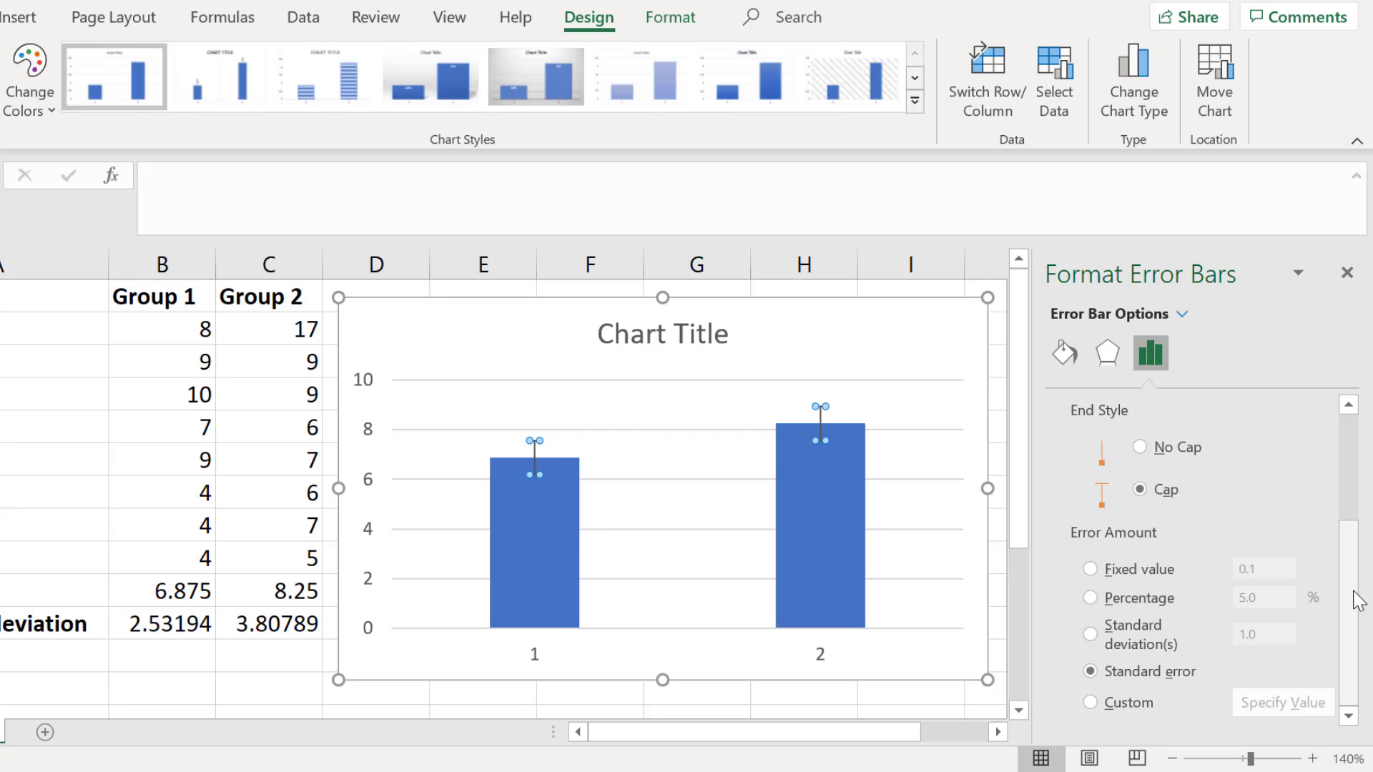
Step: Set a Custom error amount with positive and negative values both =Sheet1!$B$11:$C$11
{"action": "left_click", "coordinate": [1119, 701]}
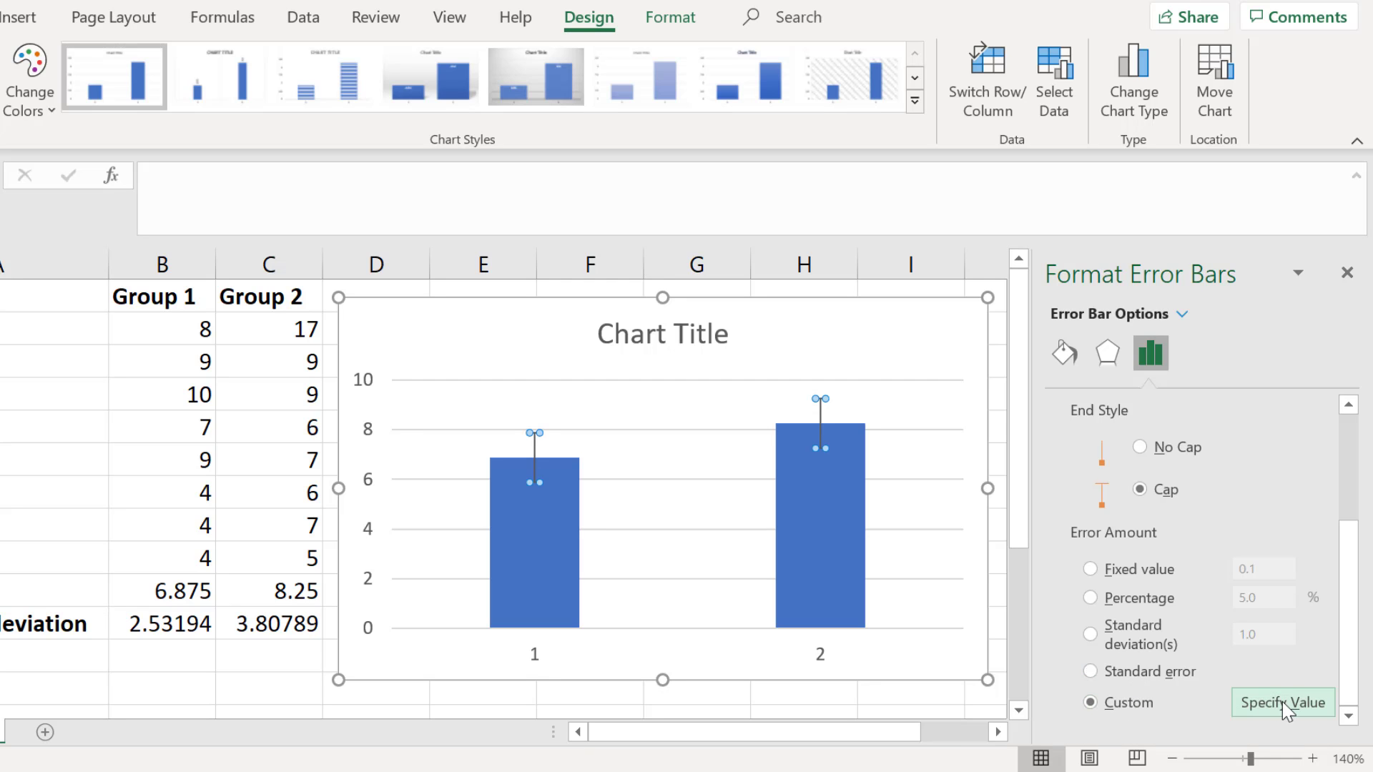
{"action": "left_click", "coordinate": [1281, 702]}
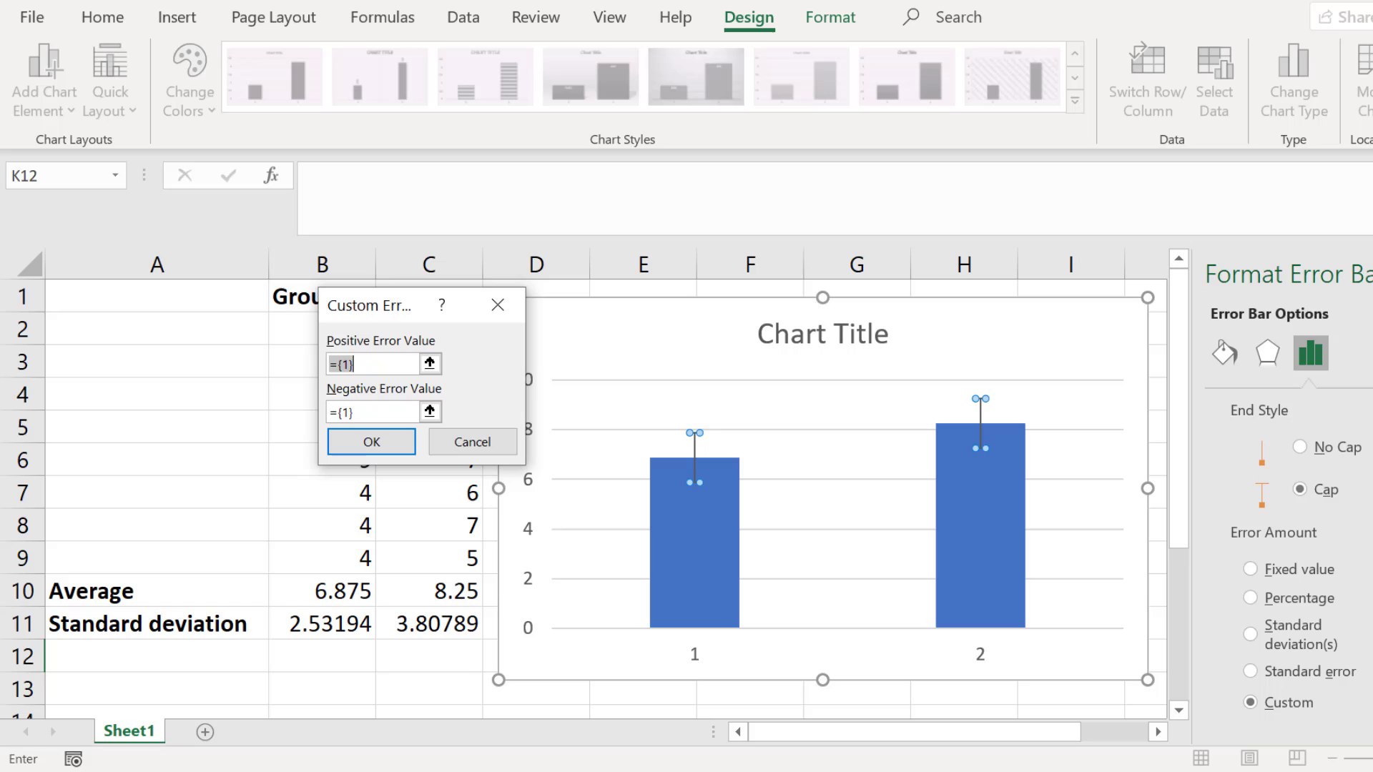
{"action": "left_click_drag", "start_coordinate": [368, 315], "coordinate": [120, 318]}
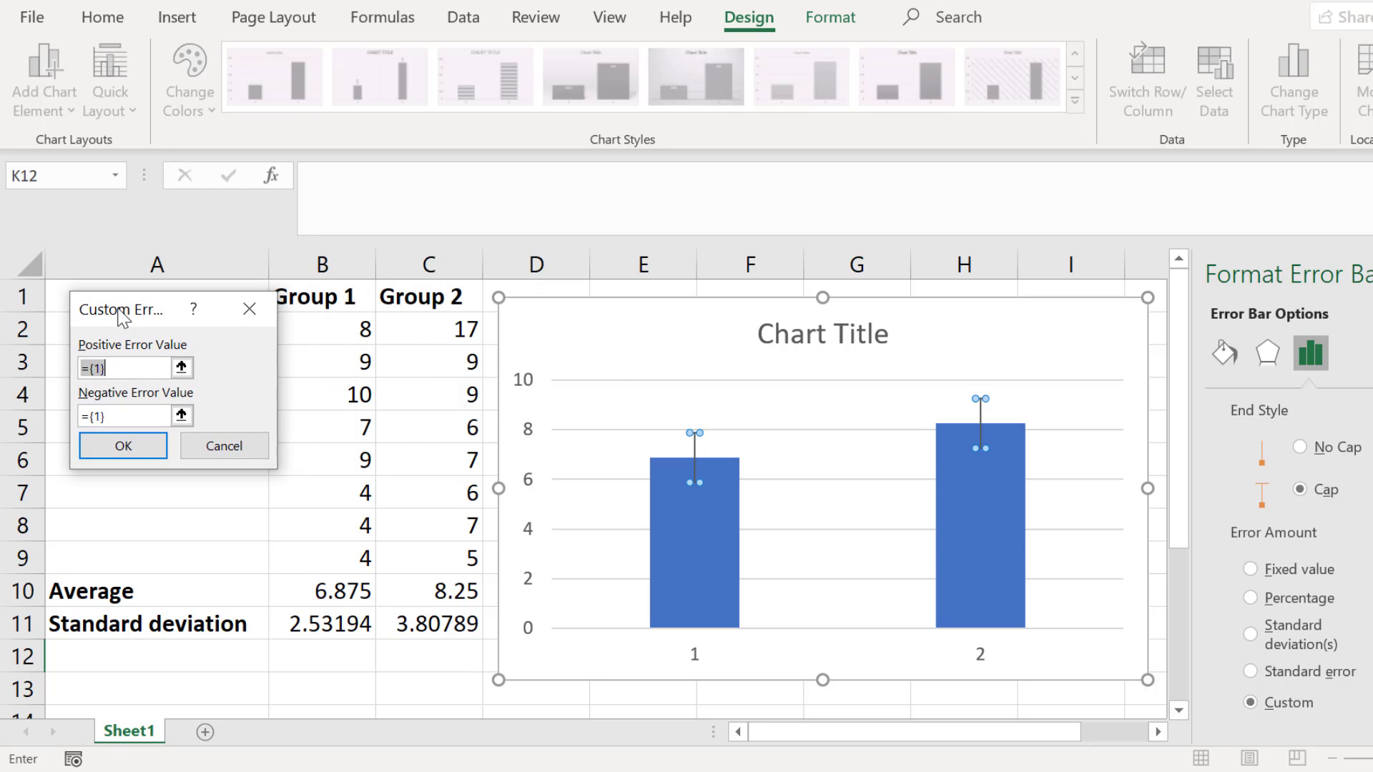
{"action": "left_click", "coordinate": [181, 368]}
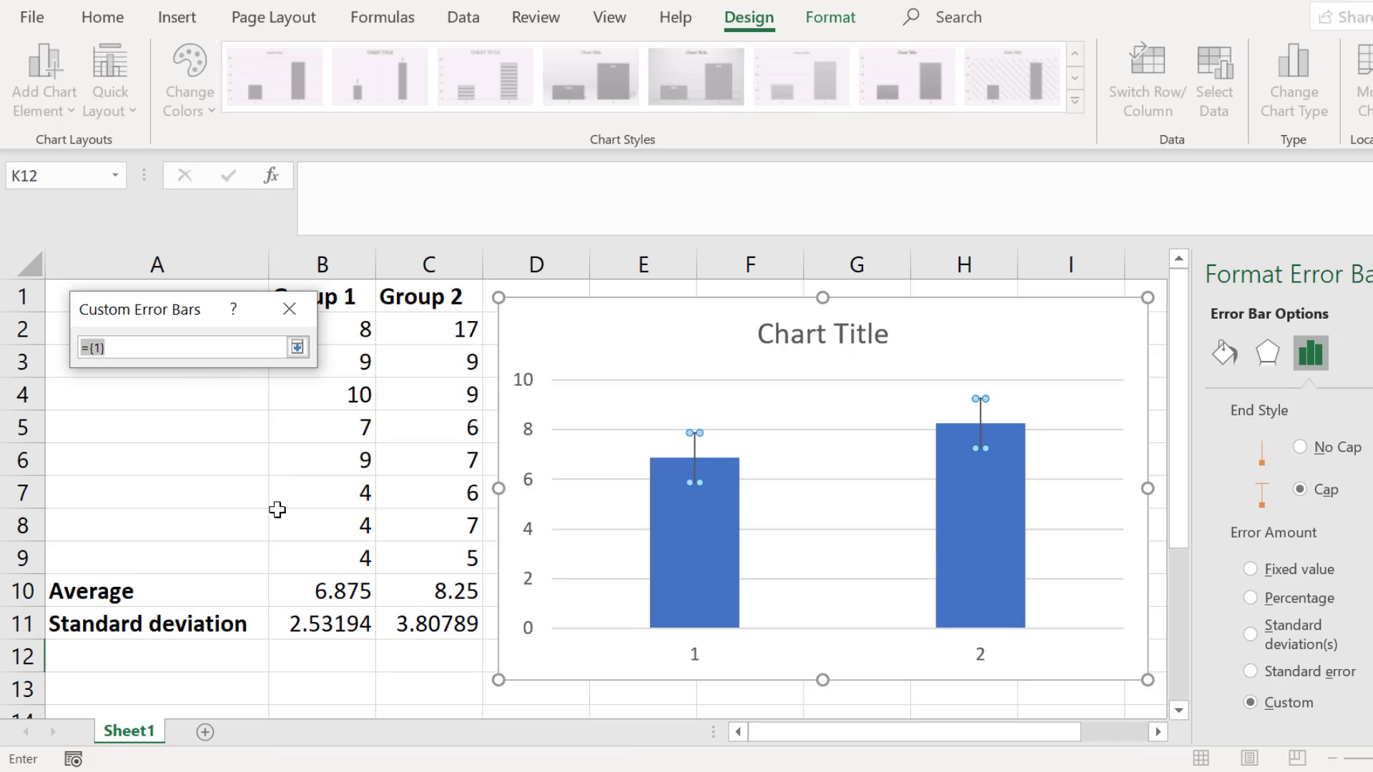
{"action": "left_click_drag", "start_coordinate": [333, 616], "coordinate": [423, 626]}
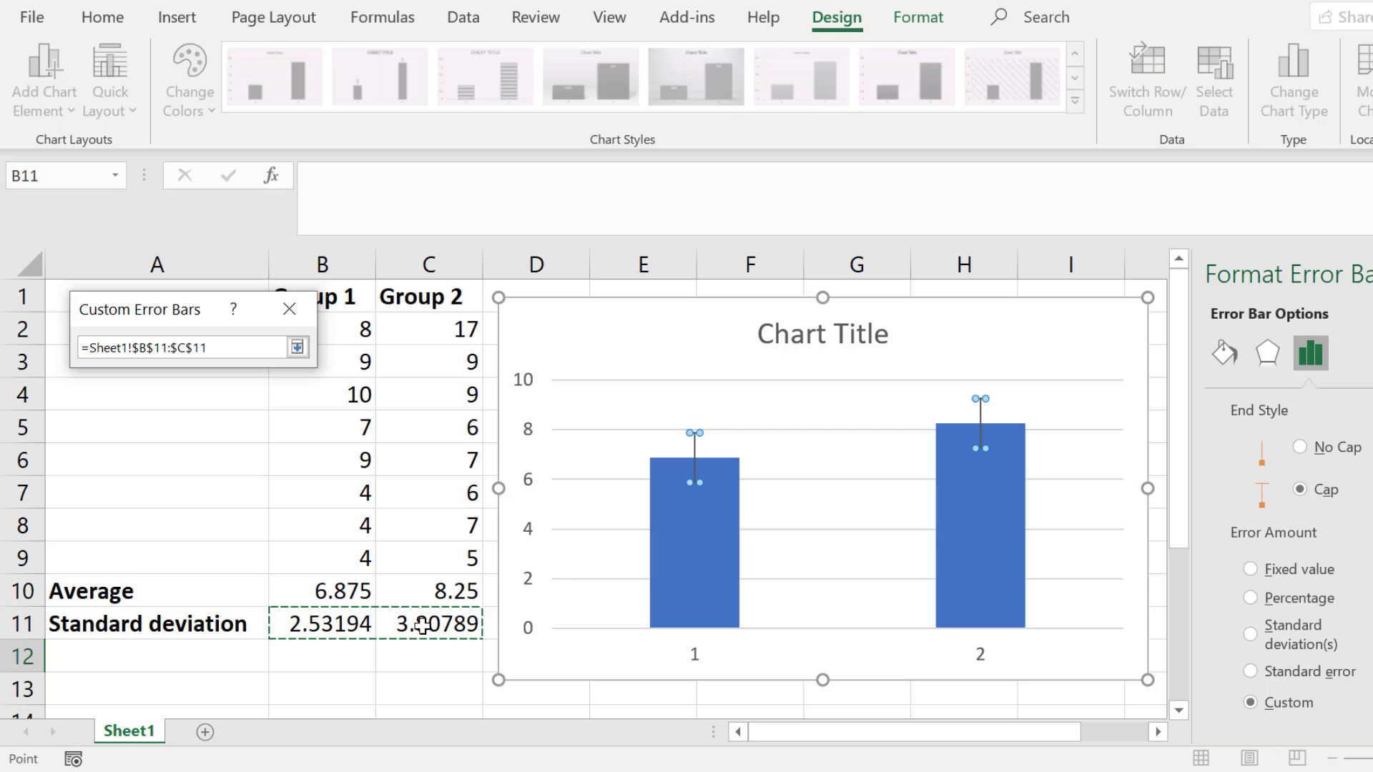
{"action": "key", "text": "Return"}
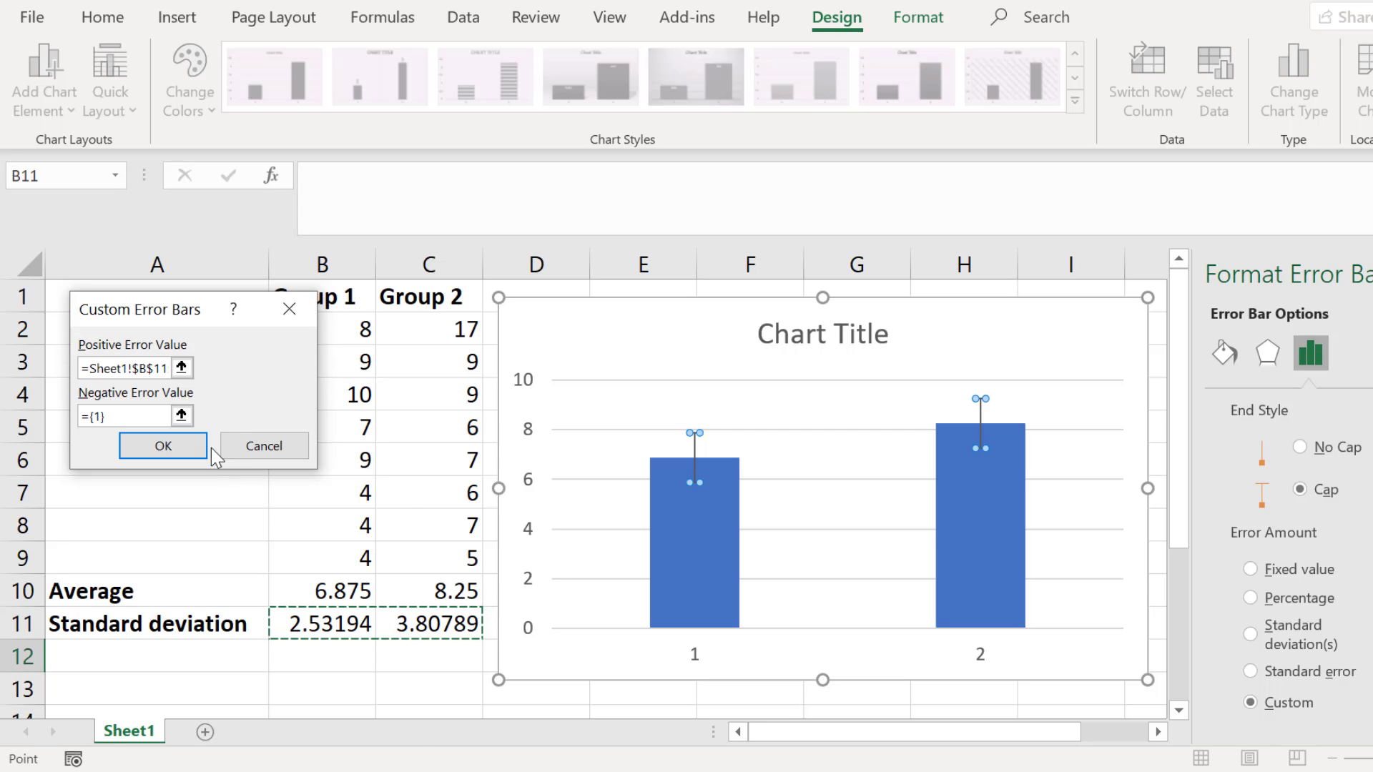
{"action": "left_click", "coordinate": [182, 416]}
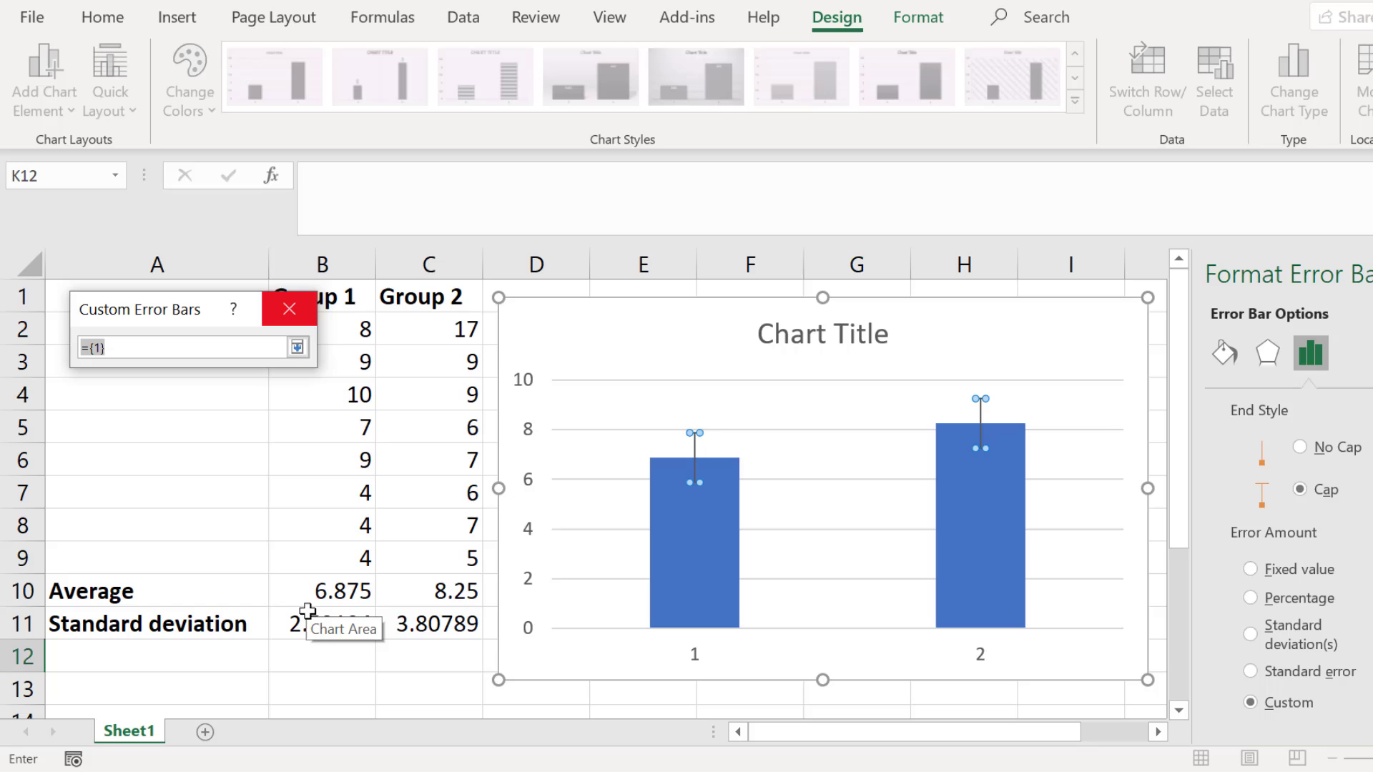
{"action": "left_click_drag", "start_coordinate": [308, 611], "coordinate": [405, 631]}
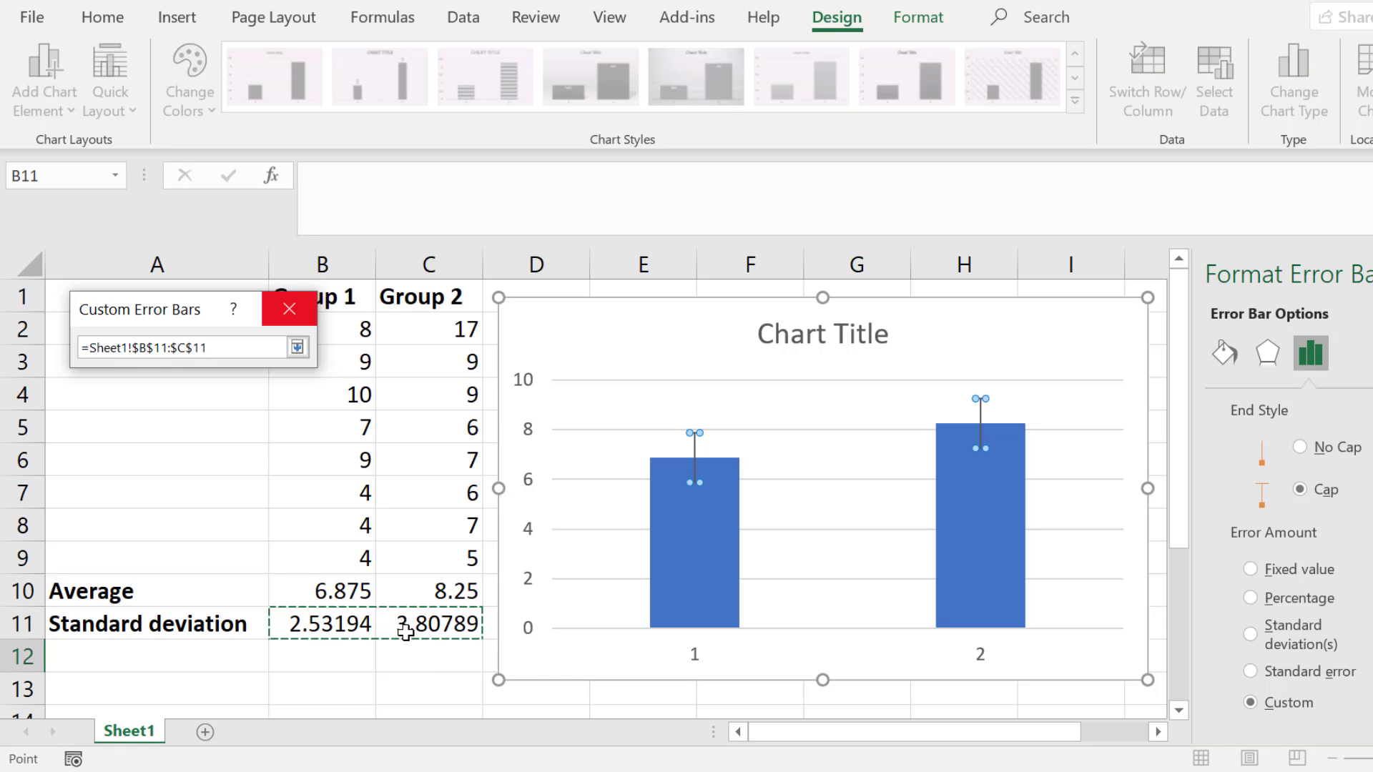
{"action": "key", "text": "Return"}
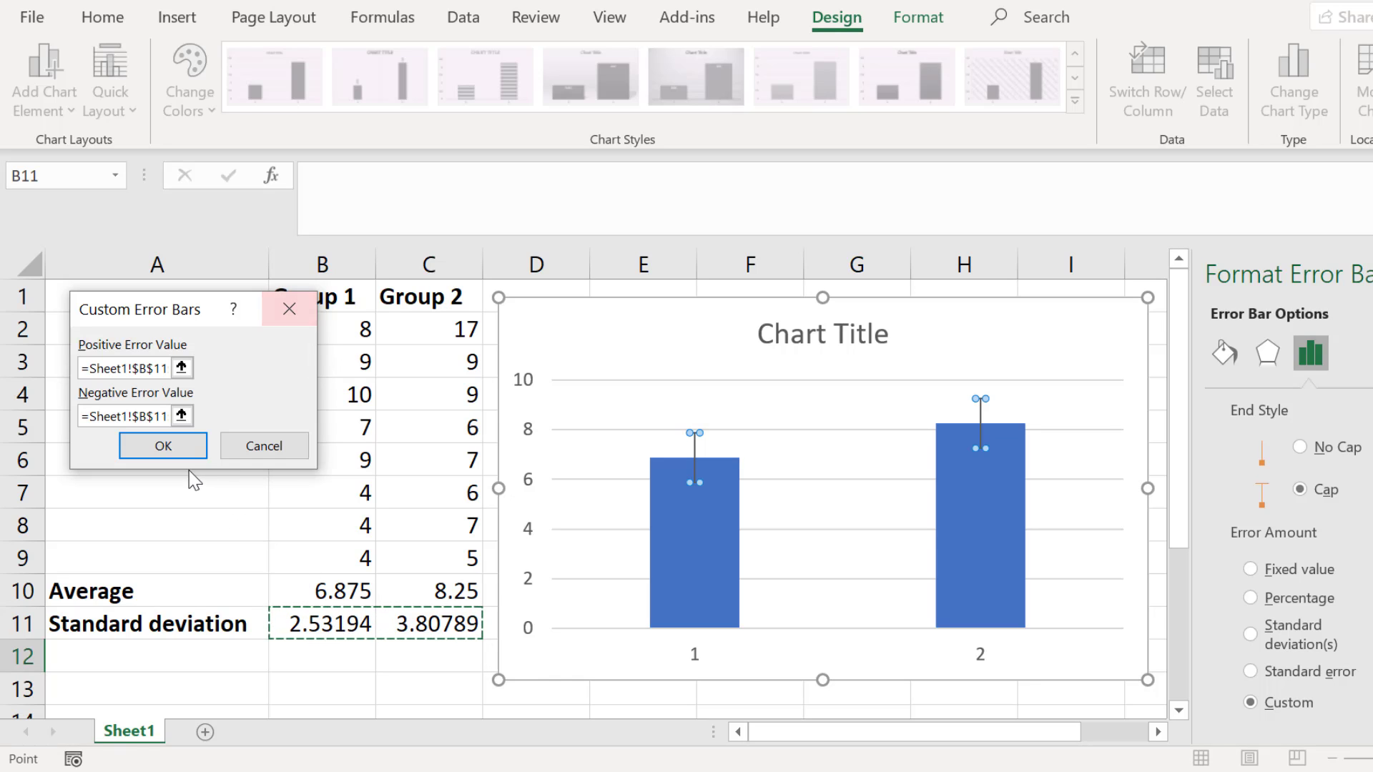
{"action": "left_click", "coordinate": [183, 453]}
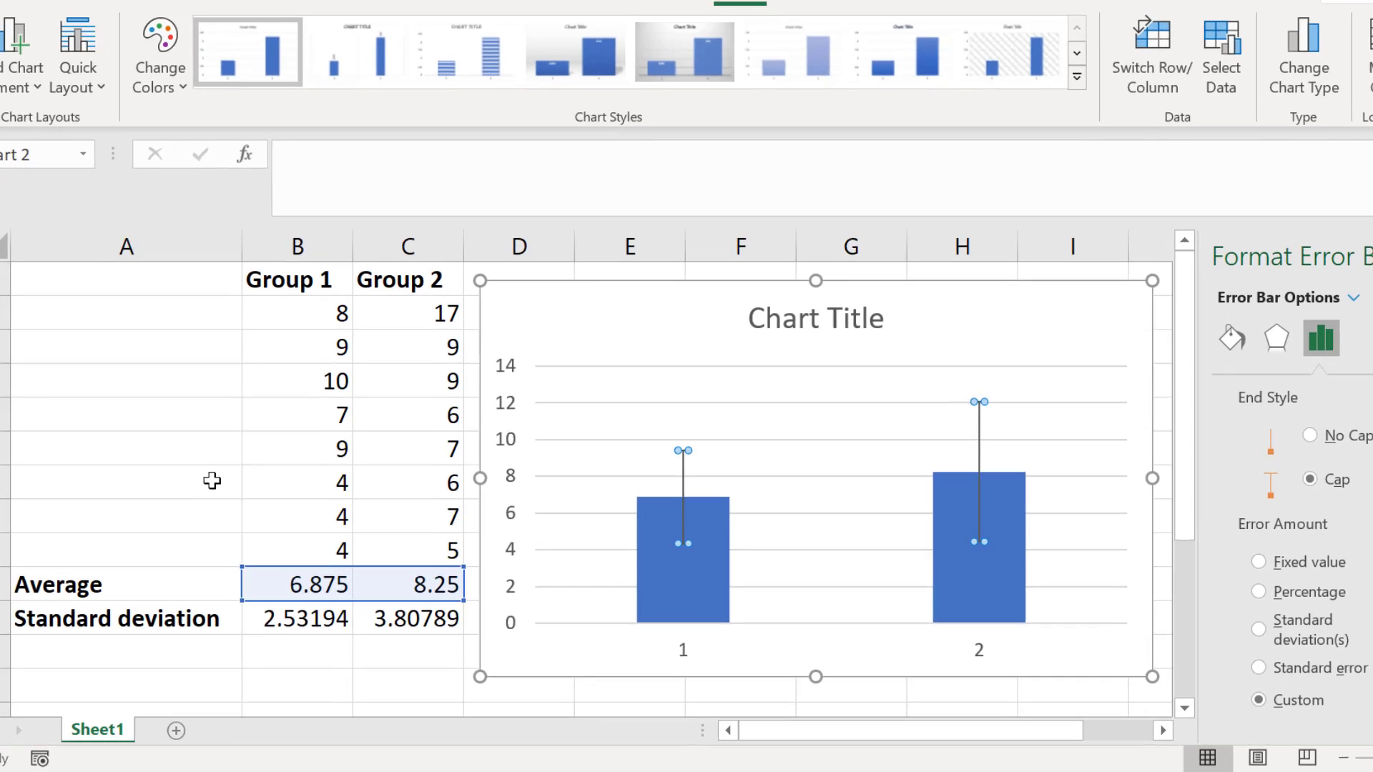
{"action": "left_click", "coordinate": [211, 481]}
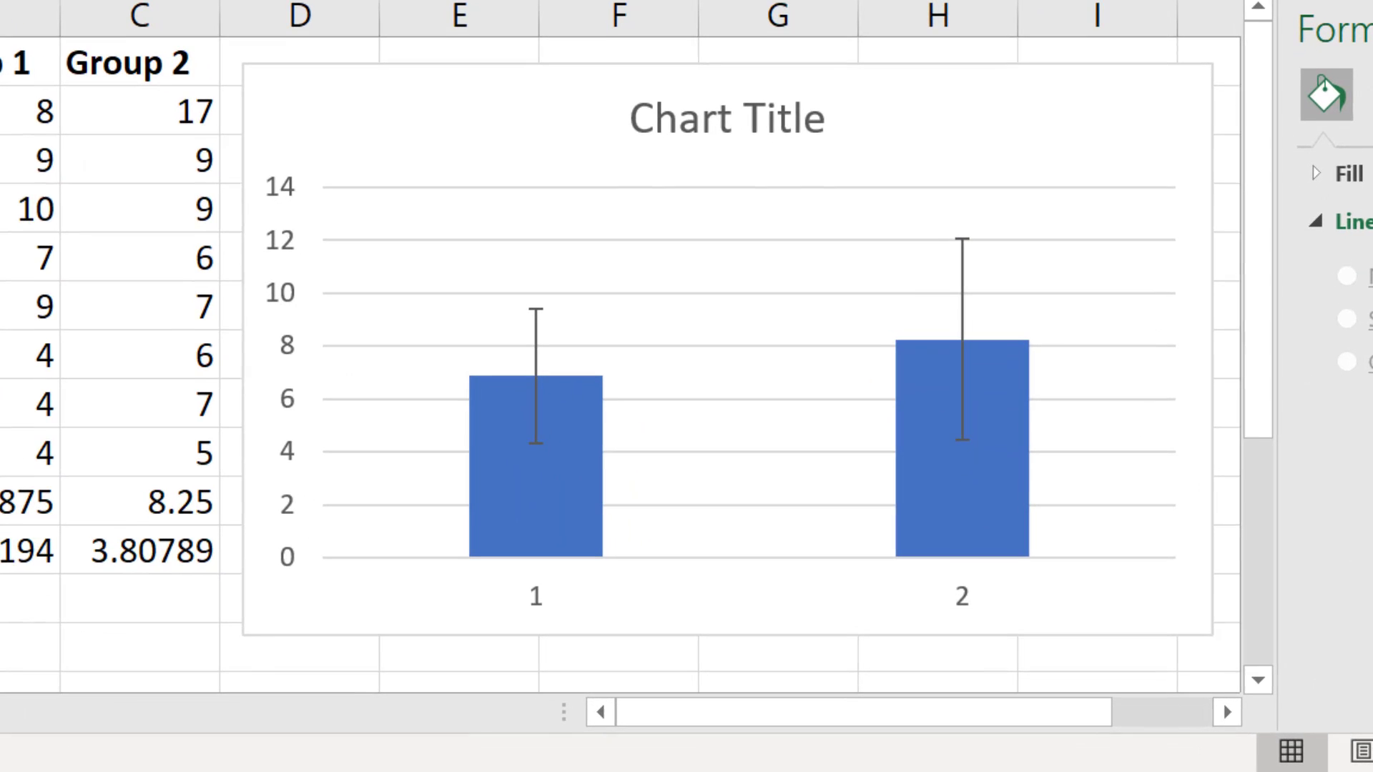